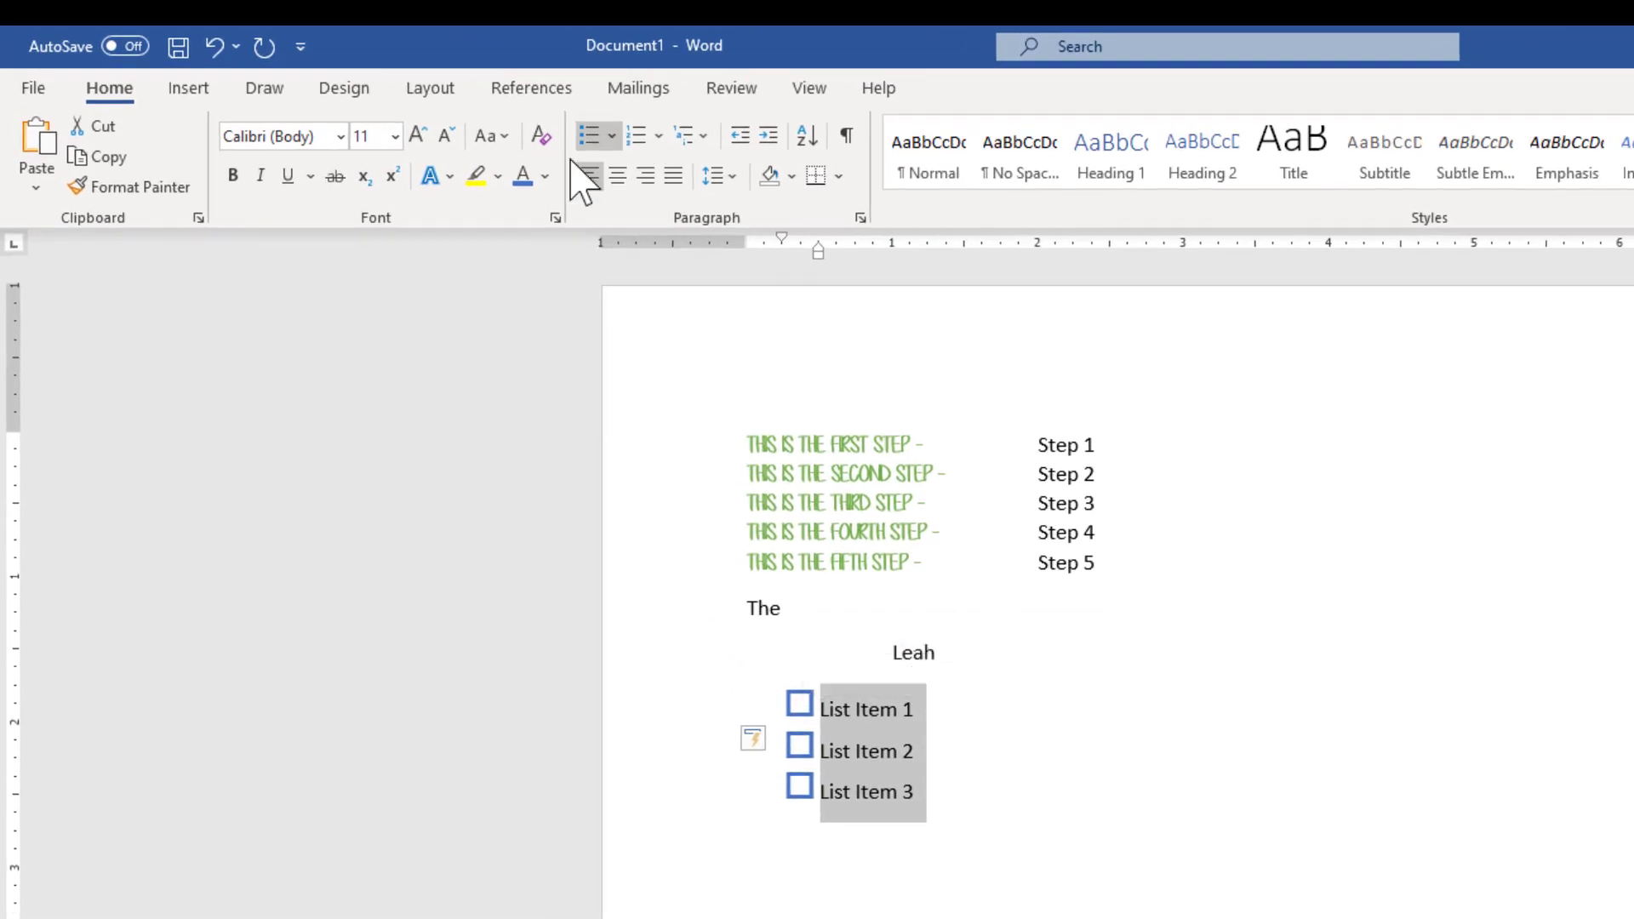
Start defining a new picture bullet for the selected list and search Bing images for "exclamation point icon"
{"action": "left_click", "coordinate": [611, 136]}
{"action": "left_click", "coordinate": [749, 598]}
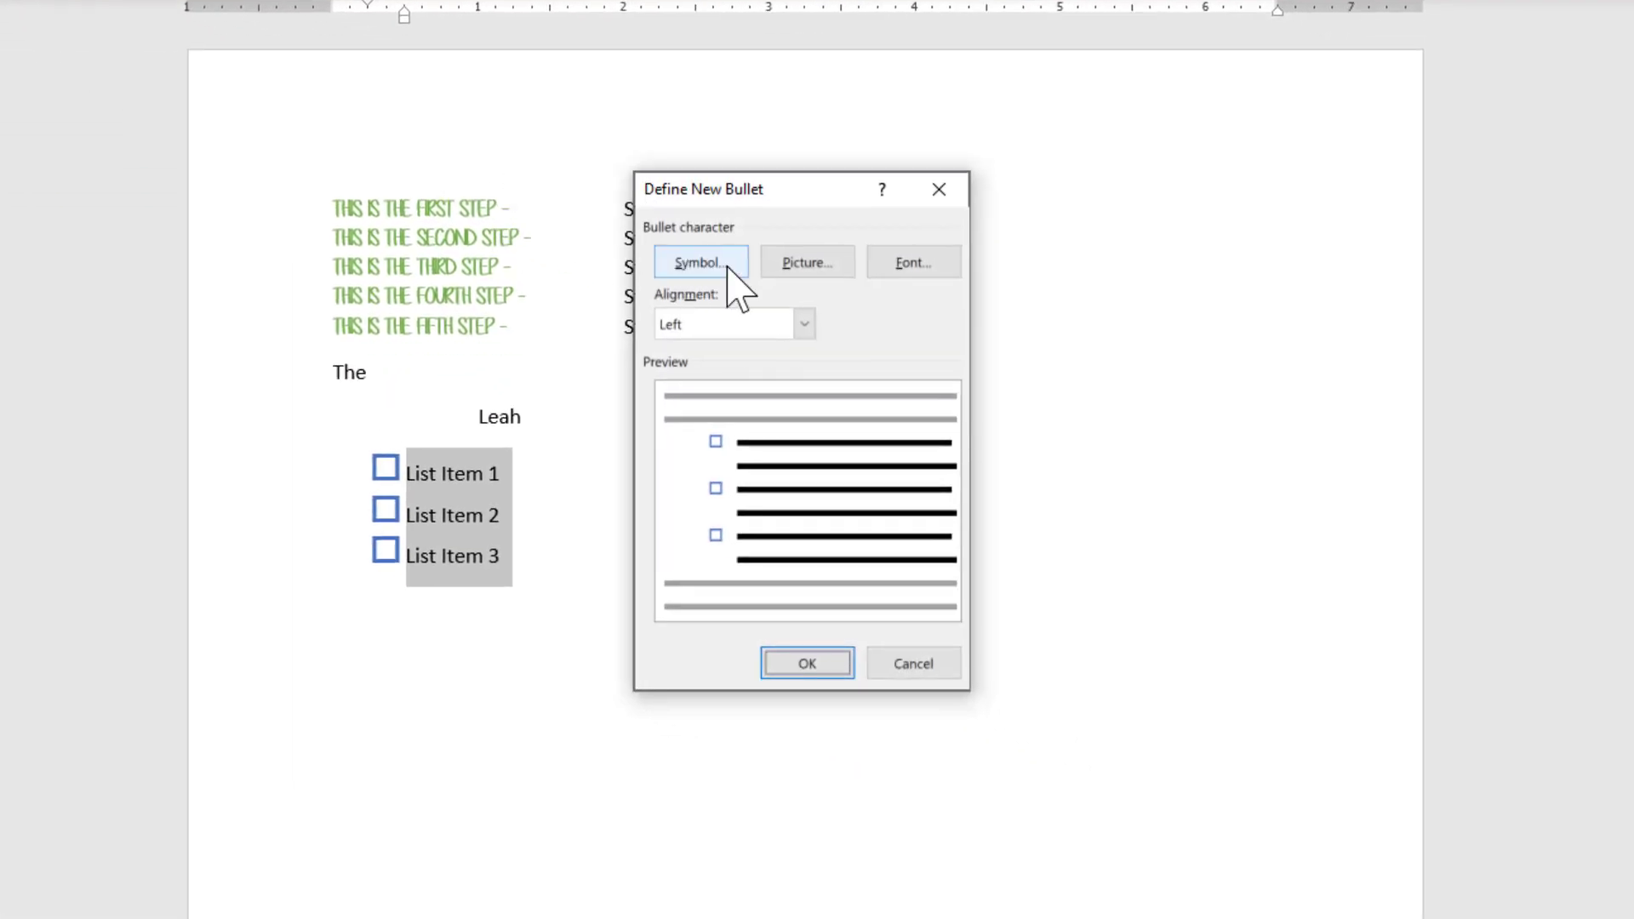
{"action": "left_click", "coordinate": [813, 267]}
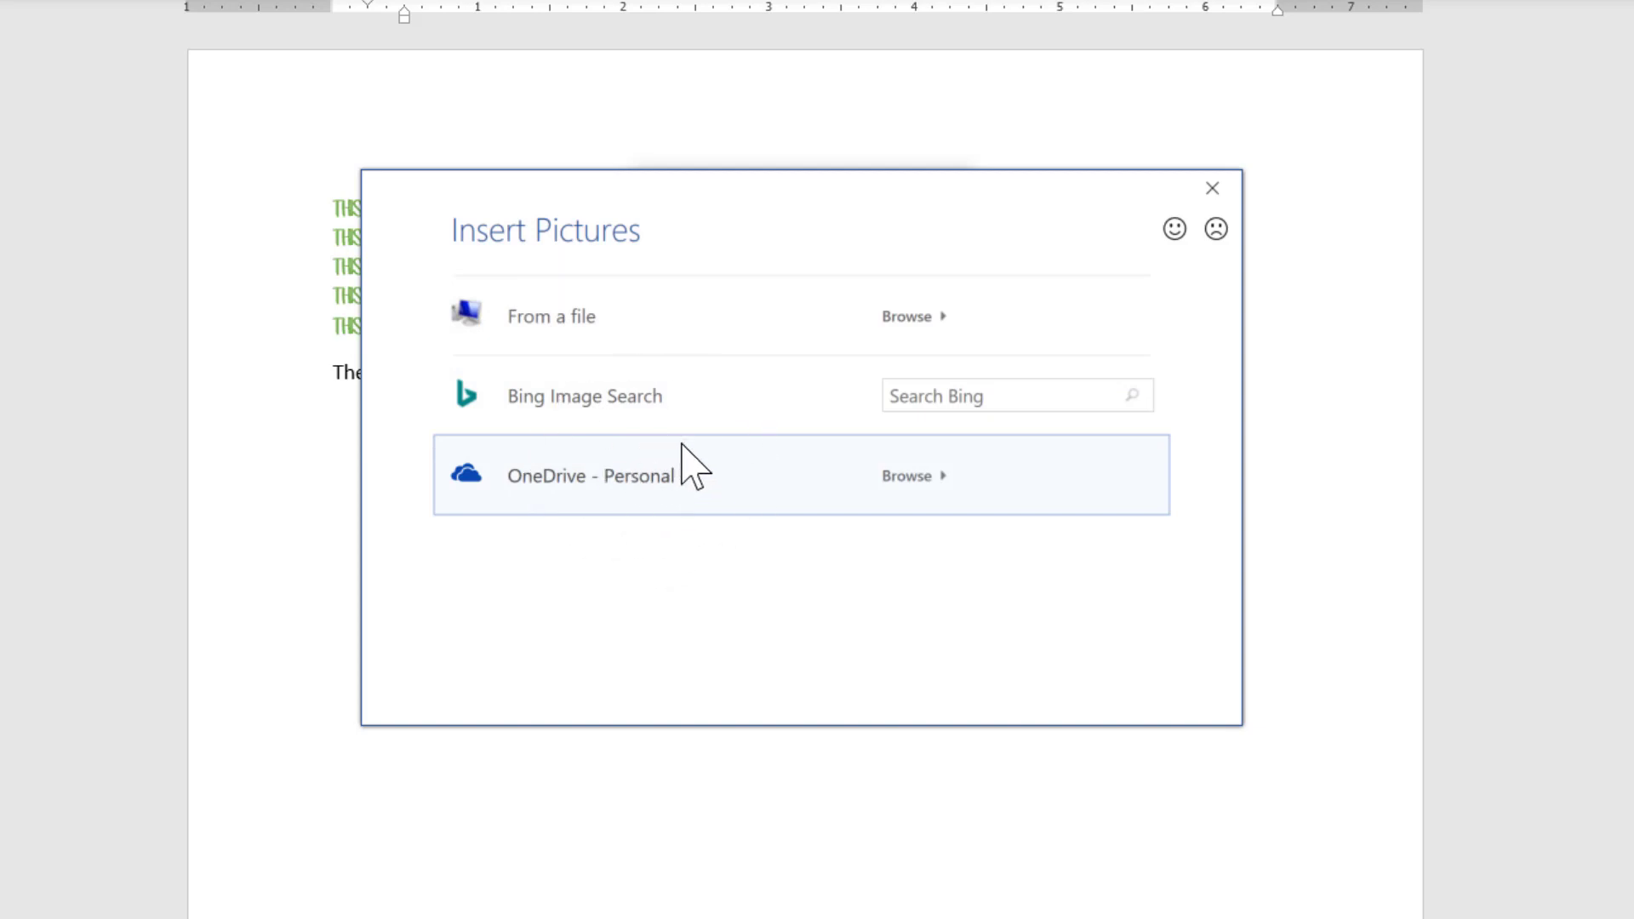
{"action": "key", "text": "ctrl"}
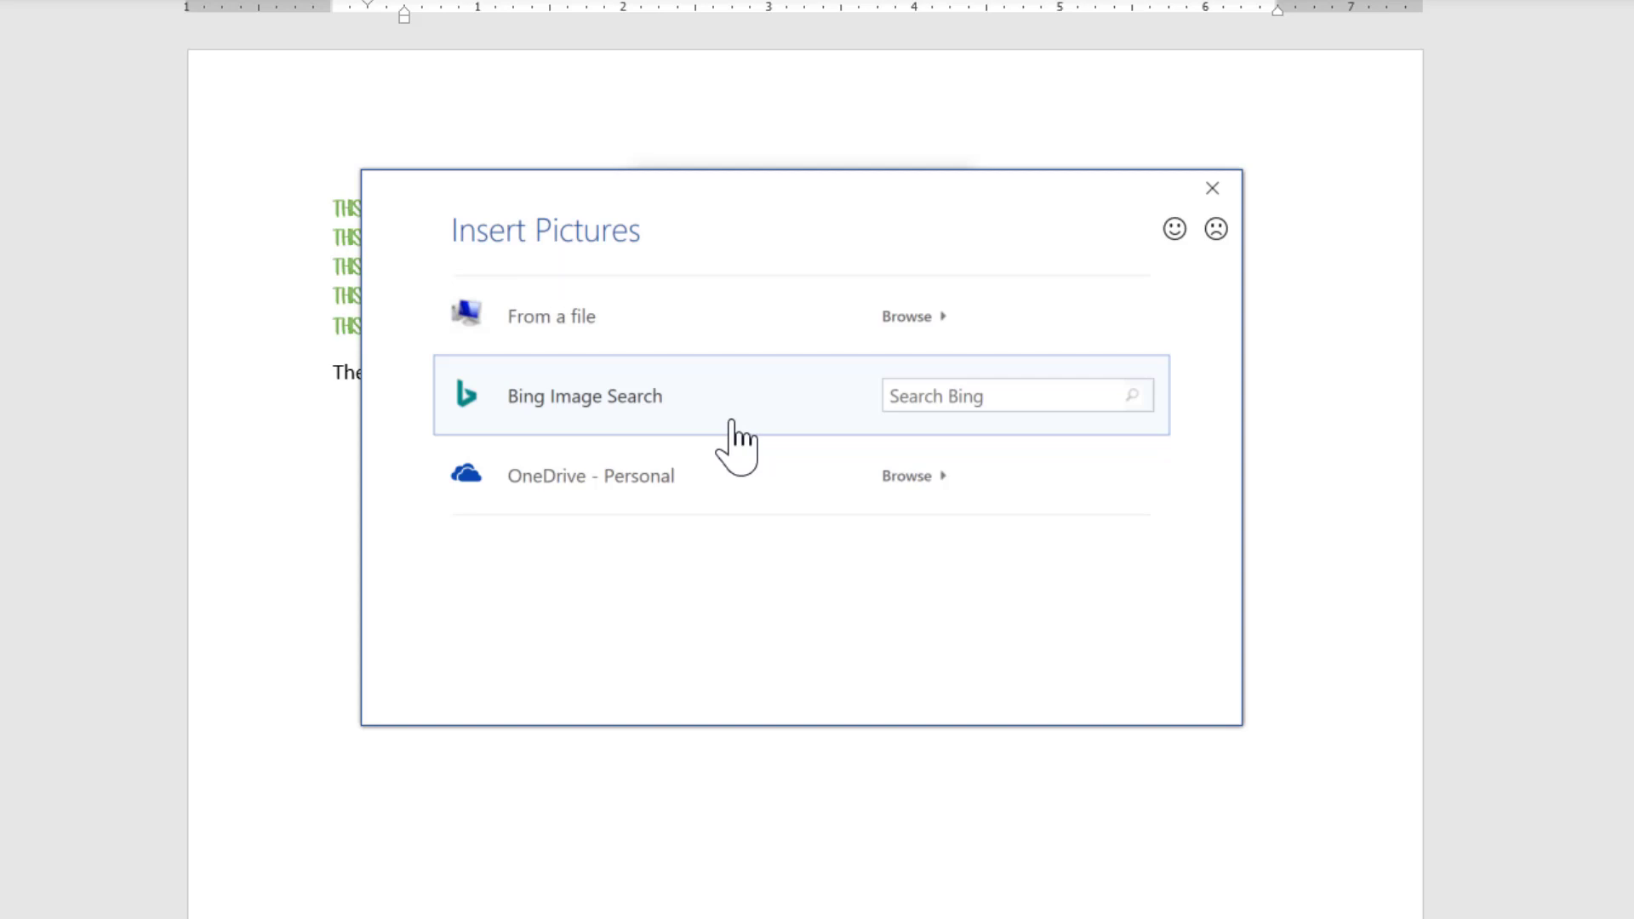
{"action": "left_click", "coordinate": [800, 316]}
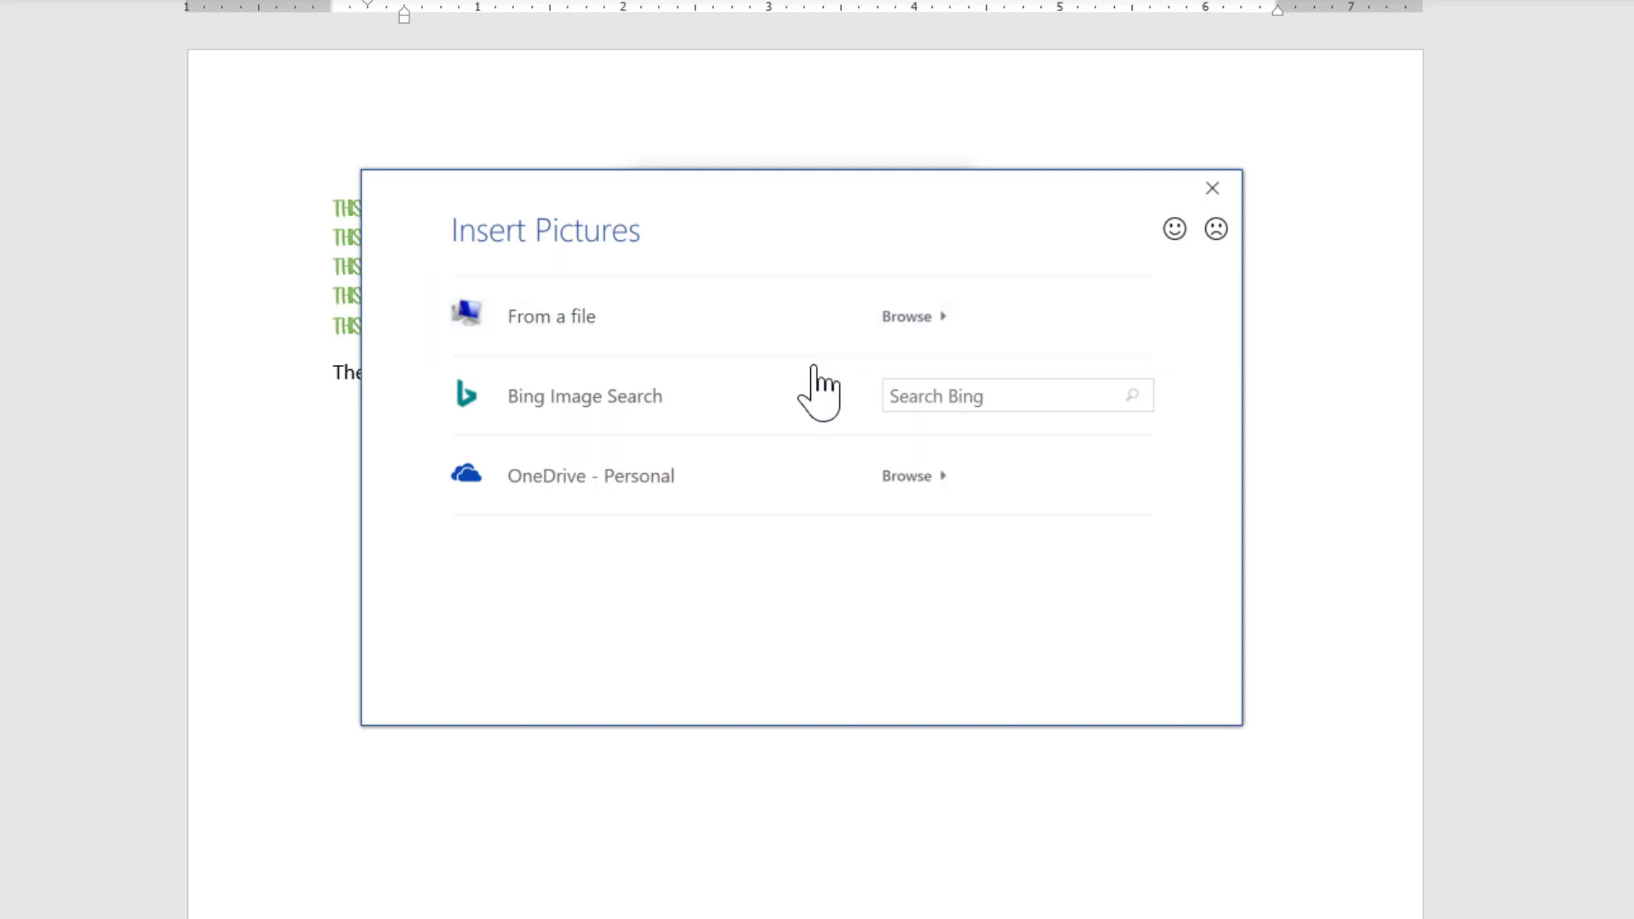
{"action": "left_click", "coordinate": [918, 396]}
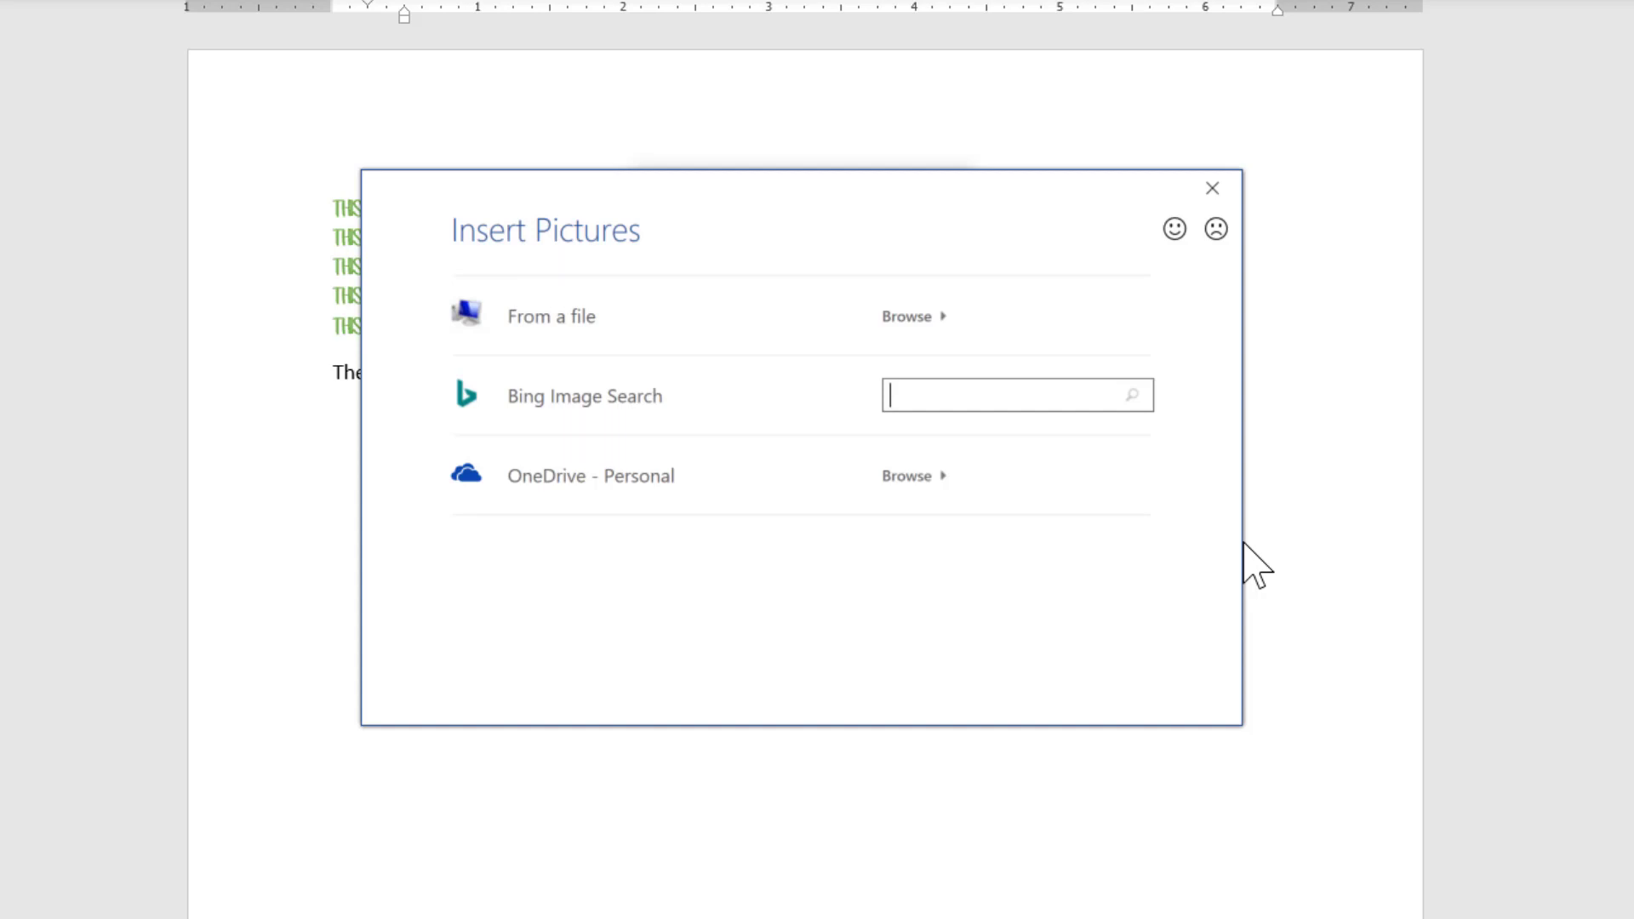
{"action": "type", "text": "exclamation point icon"}
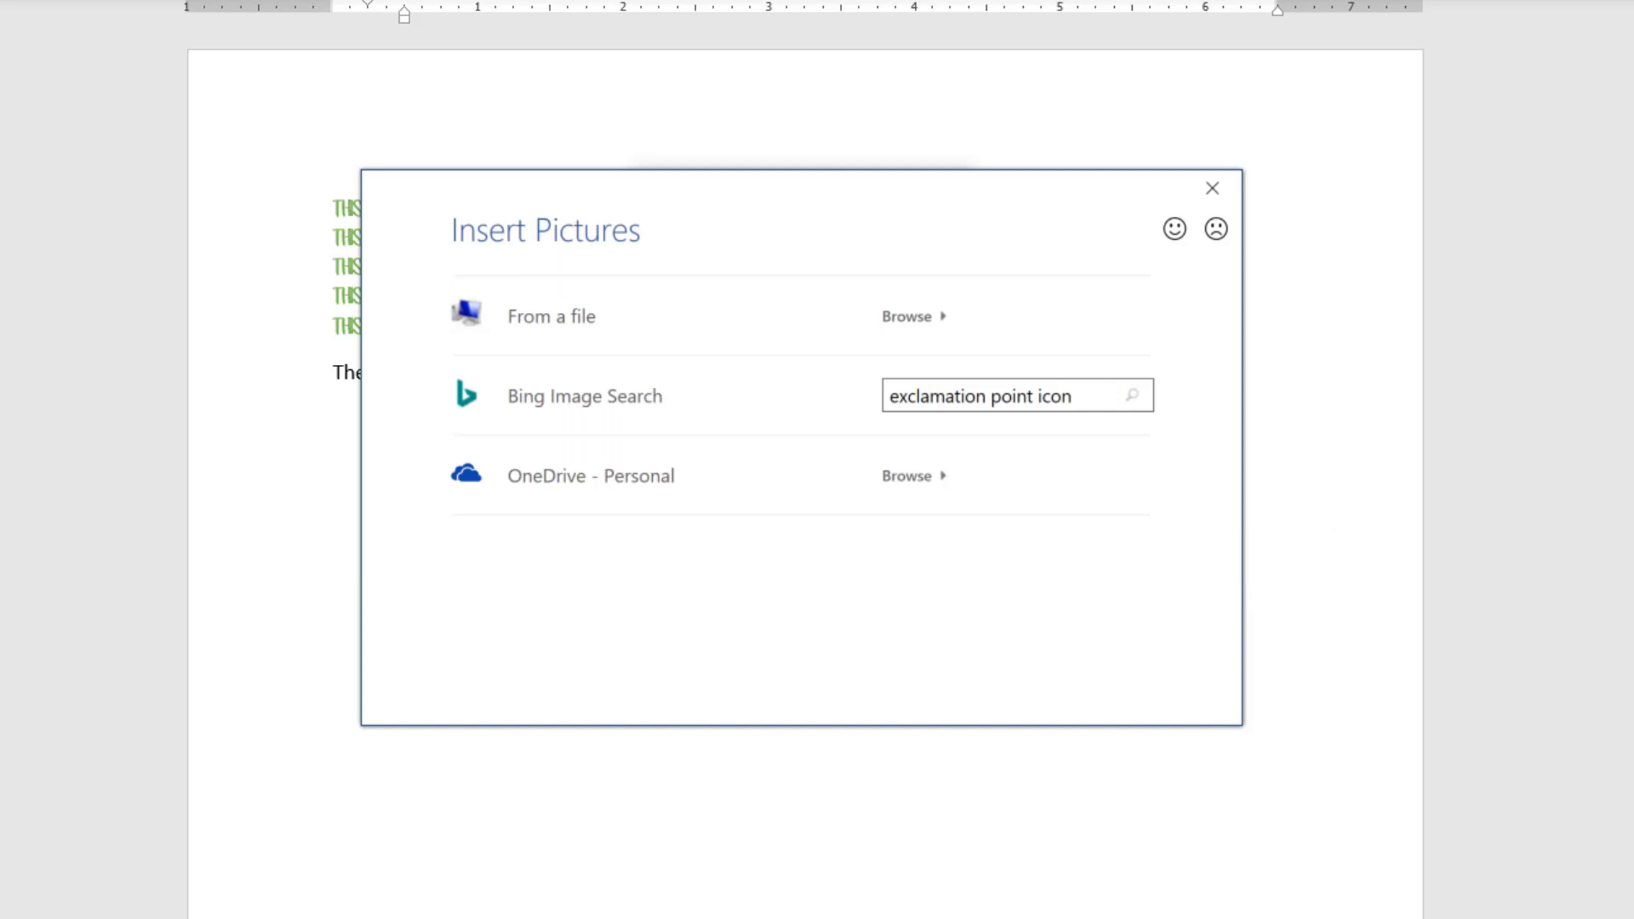
{"action": "key", "text": "Return"}
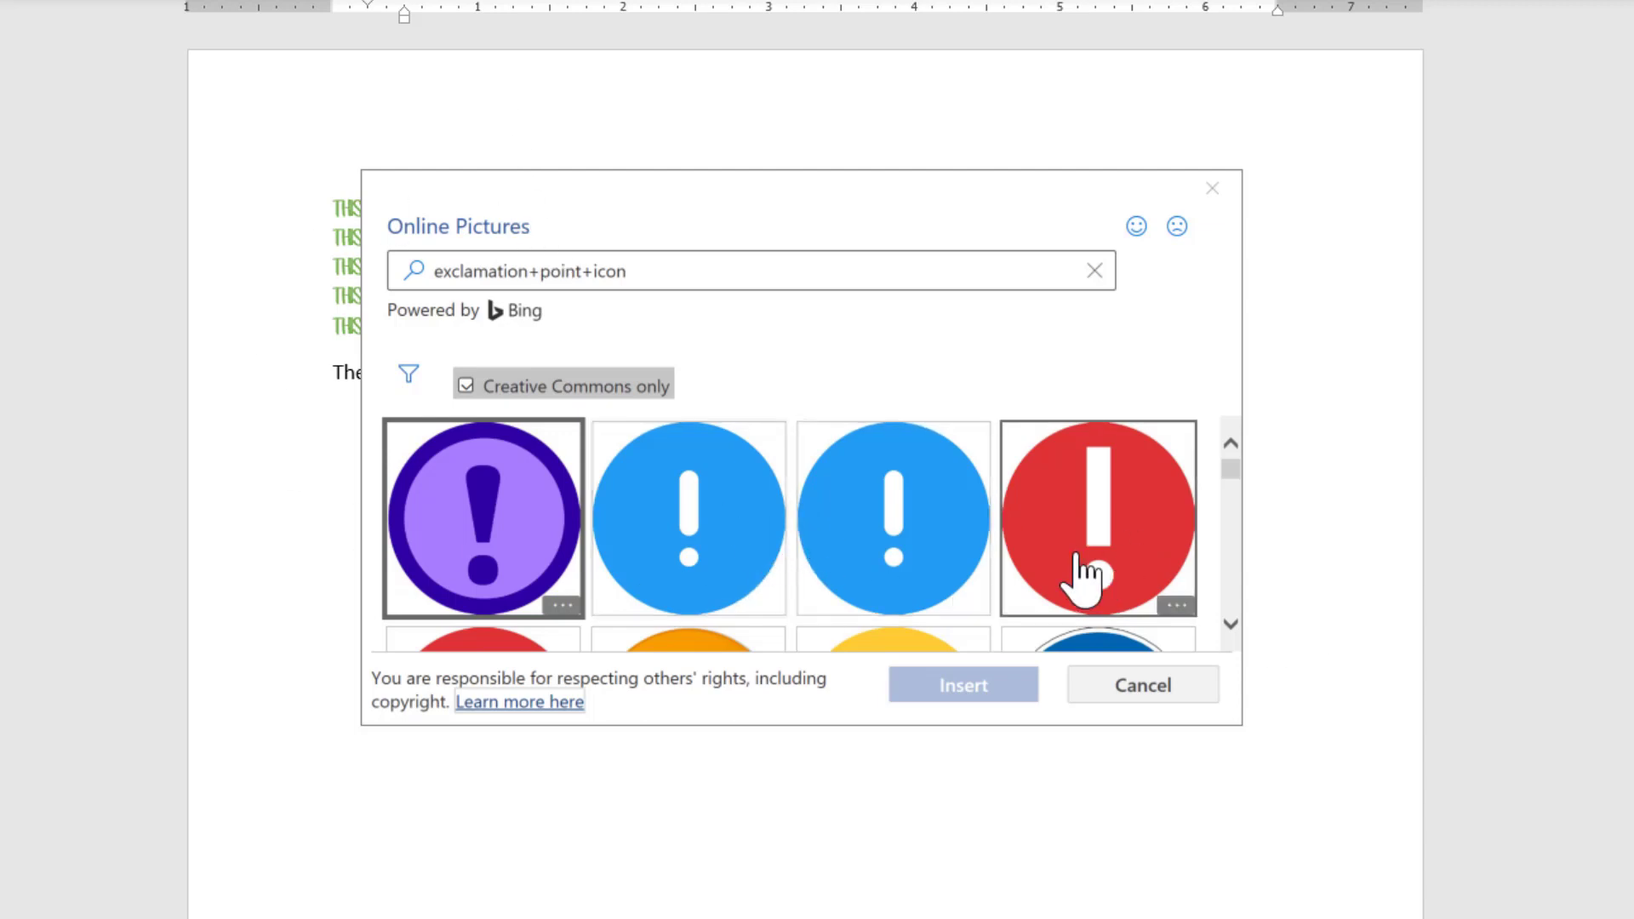
Turn off the Creative Commons only filter to browse the unfiltered icon results, and turn the filter back on
{"action": "left_click", "coordinate": [554, 392]}
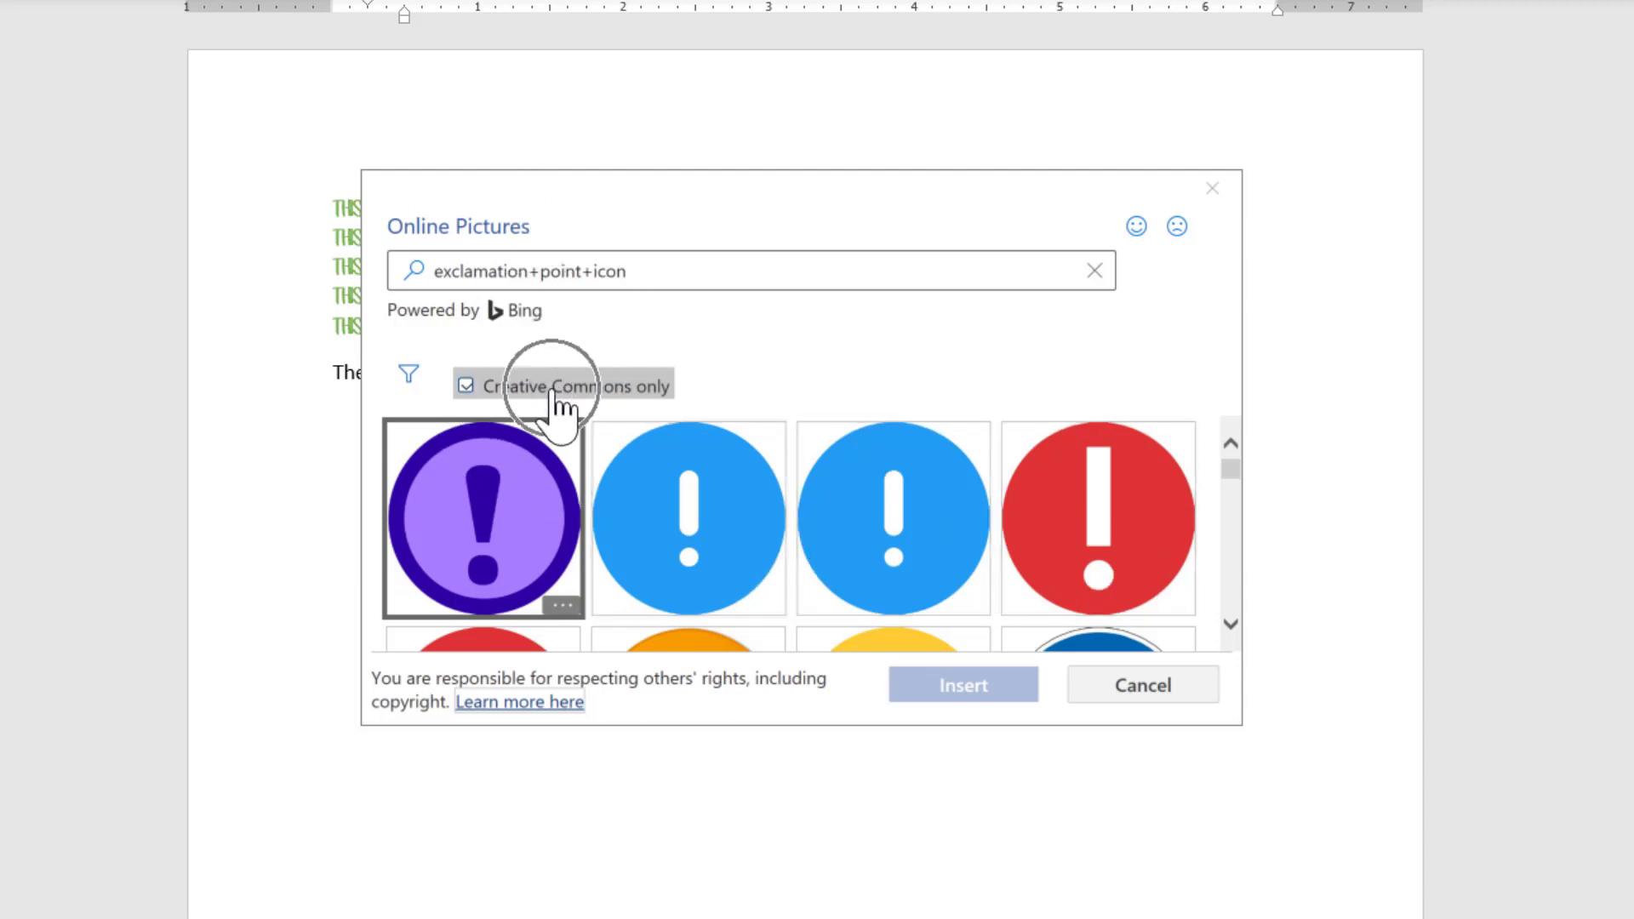
{"action": "key", "text": "ctrl"}
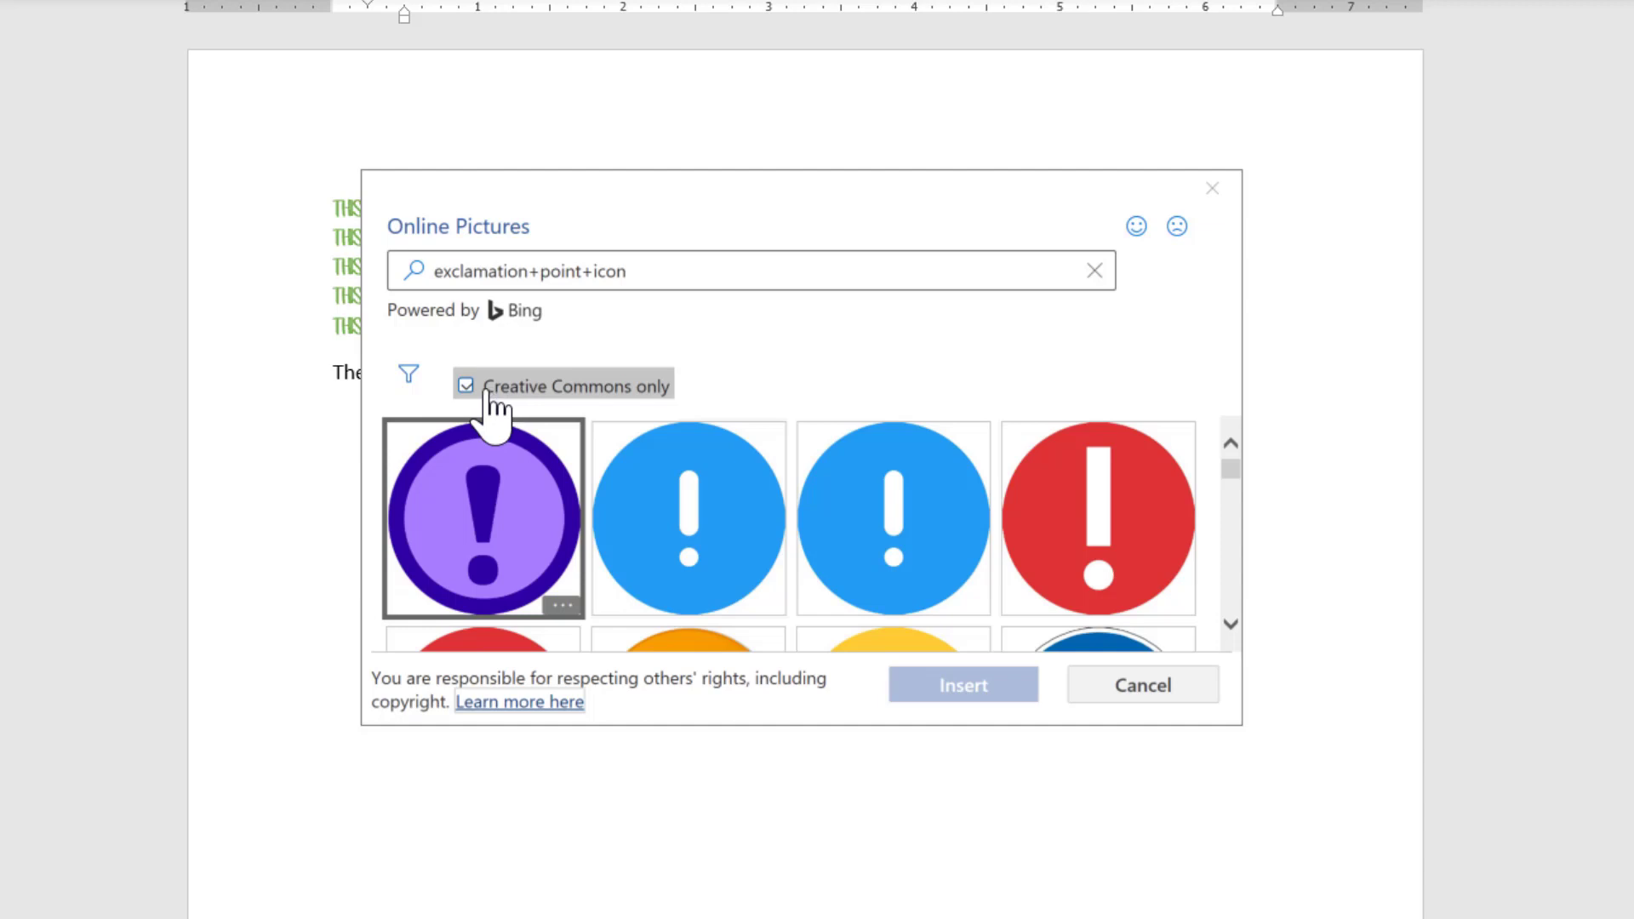
{"action": "scroll", "coordinate": [537, 544], "scroll_direction": "down", "scroll_amount": 3}
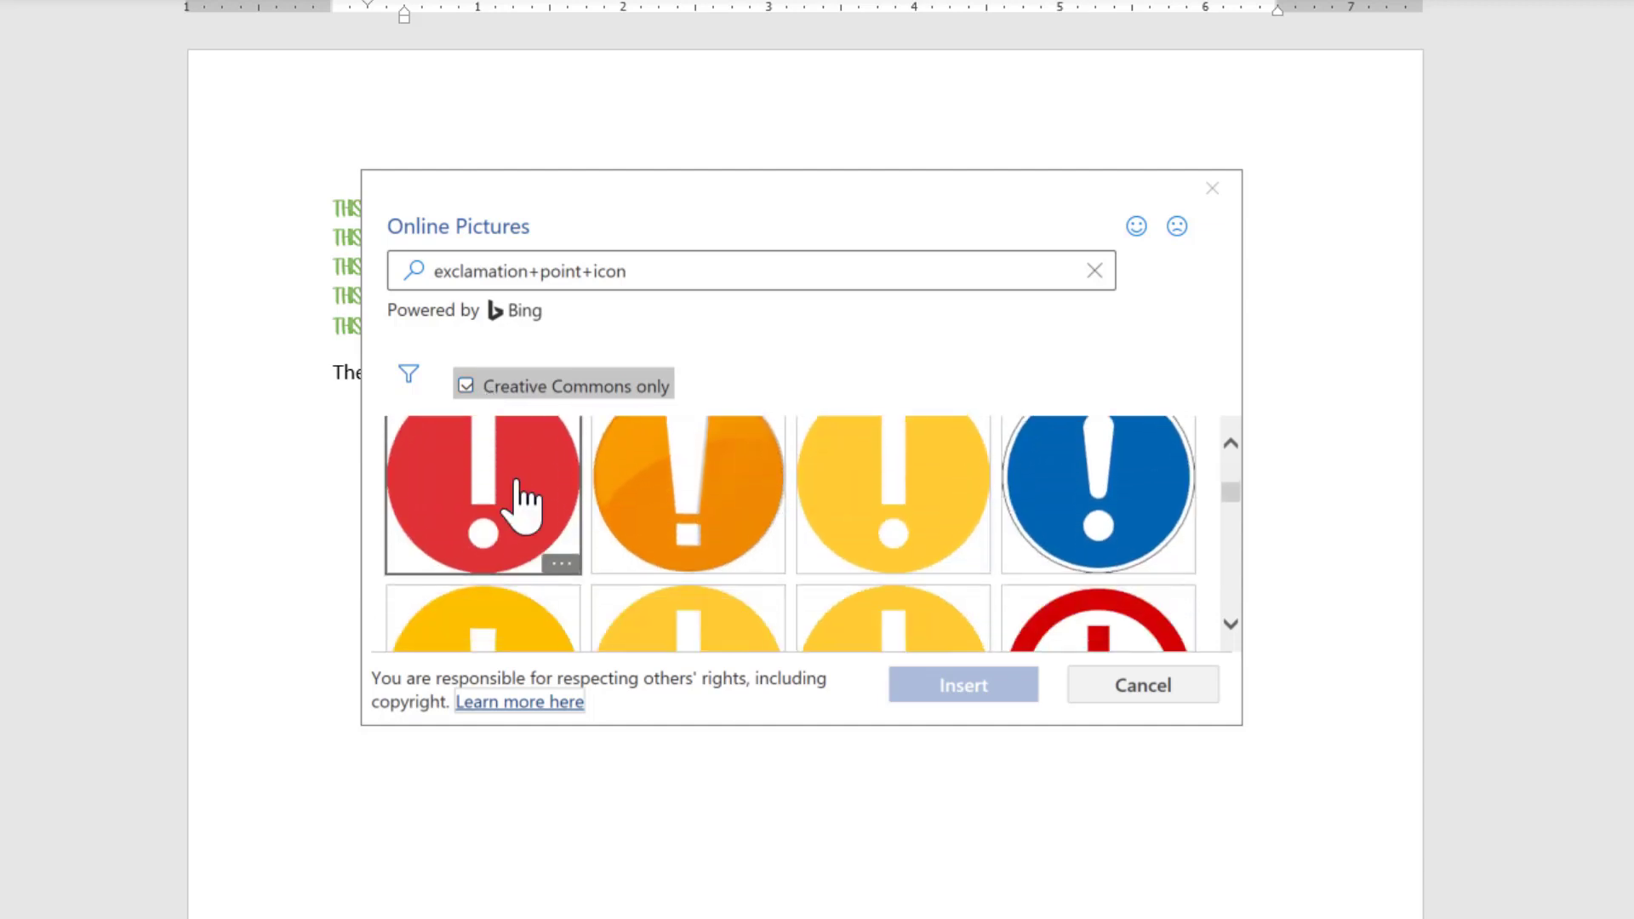
{"action": "left_click", "coordinate": [558, 383]}
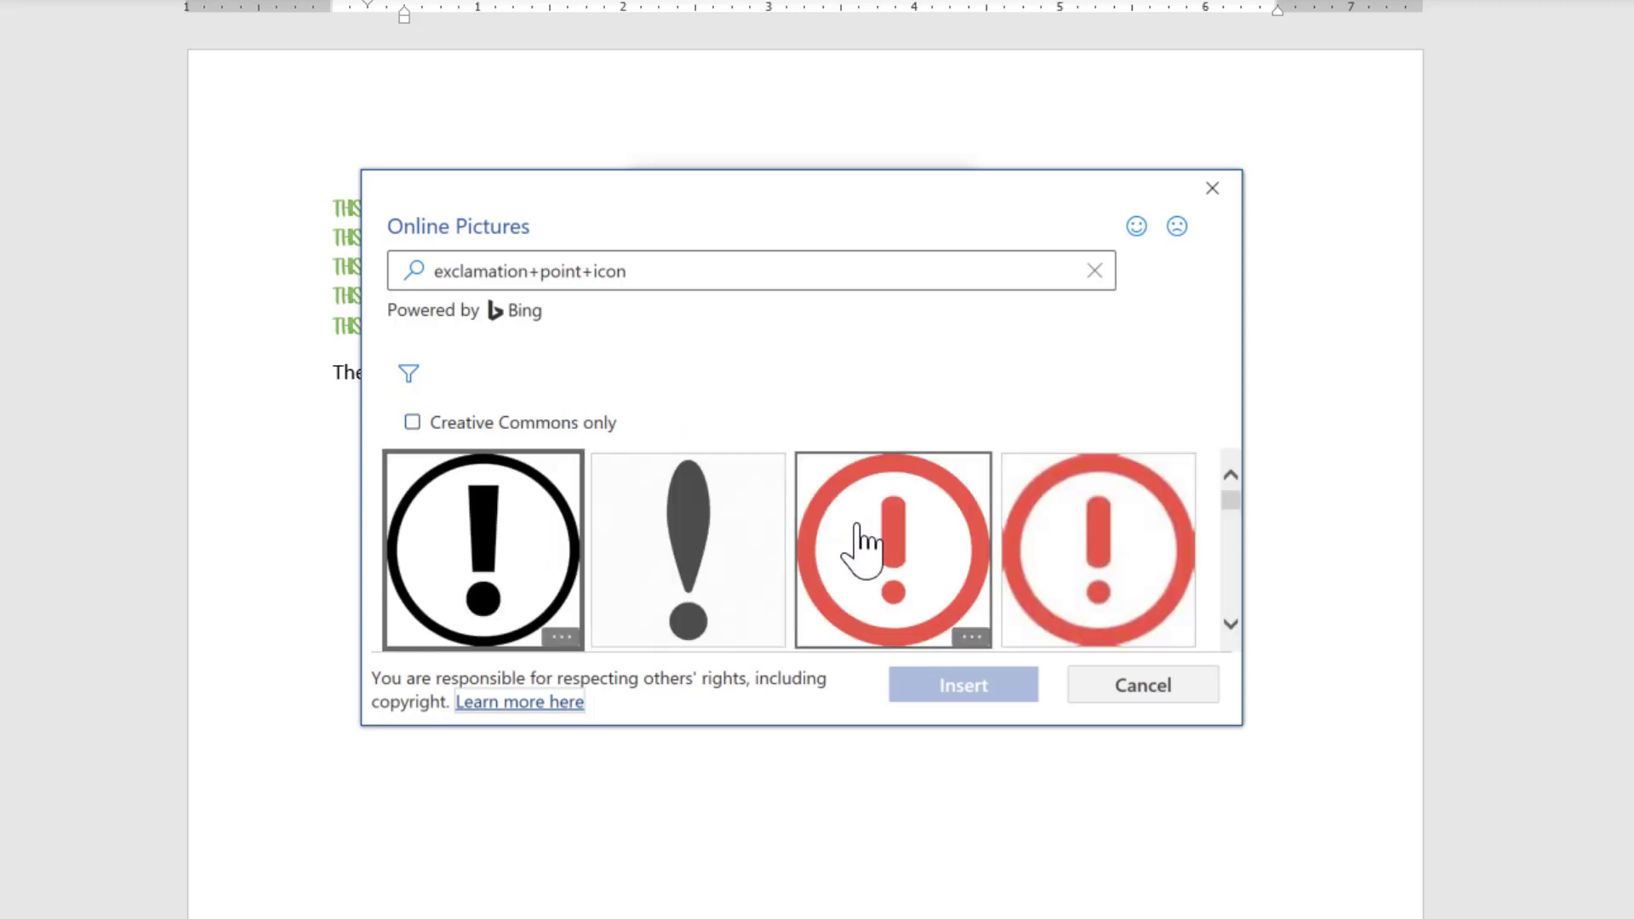
{"action": "scroll", "coordinate": [843, 519], "scroll_direction": "down", "scroll_amount": 8}
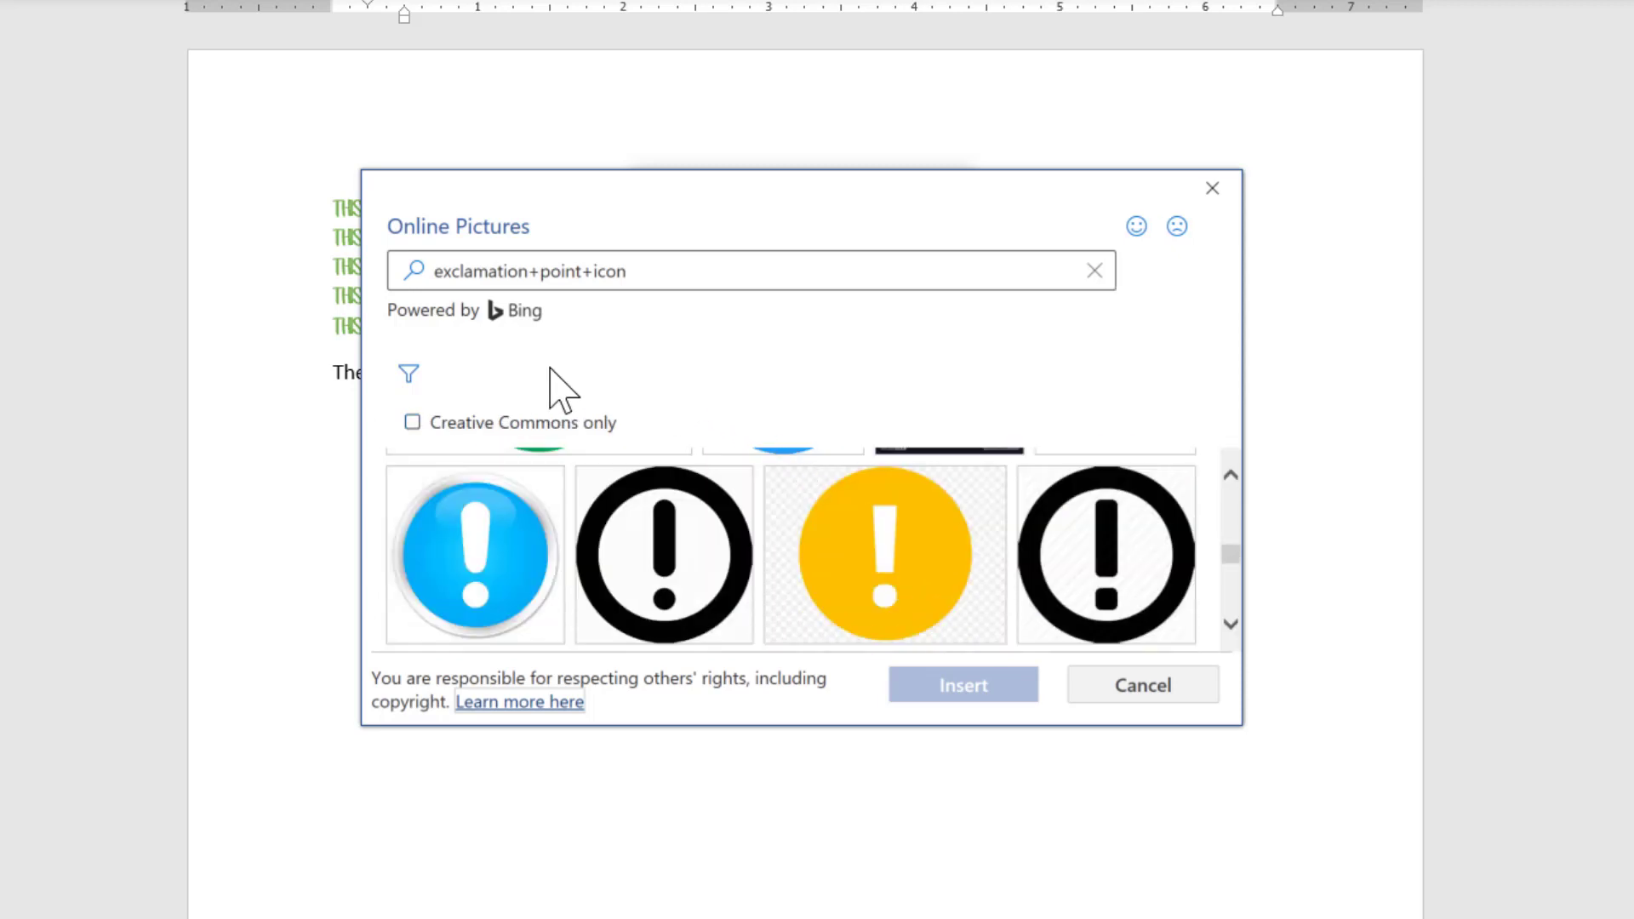
{"action": "left_click", "coordinate": [504, 423]}
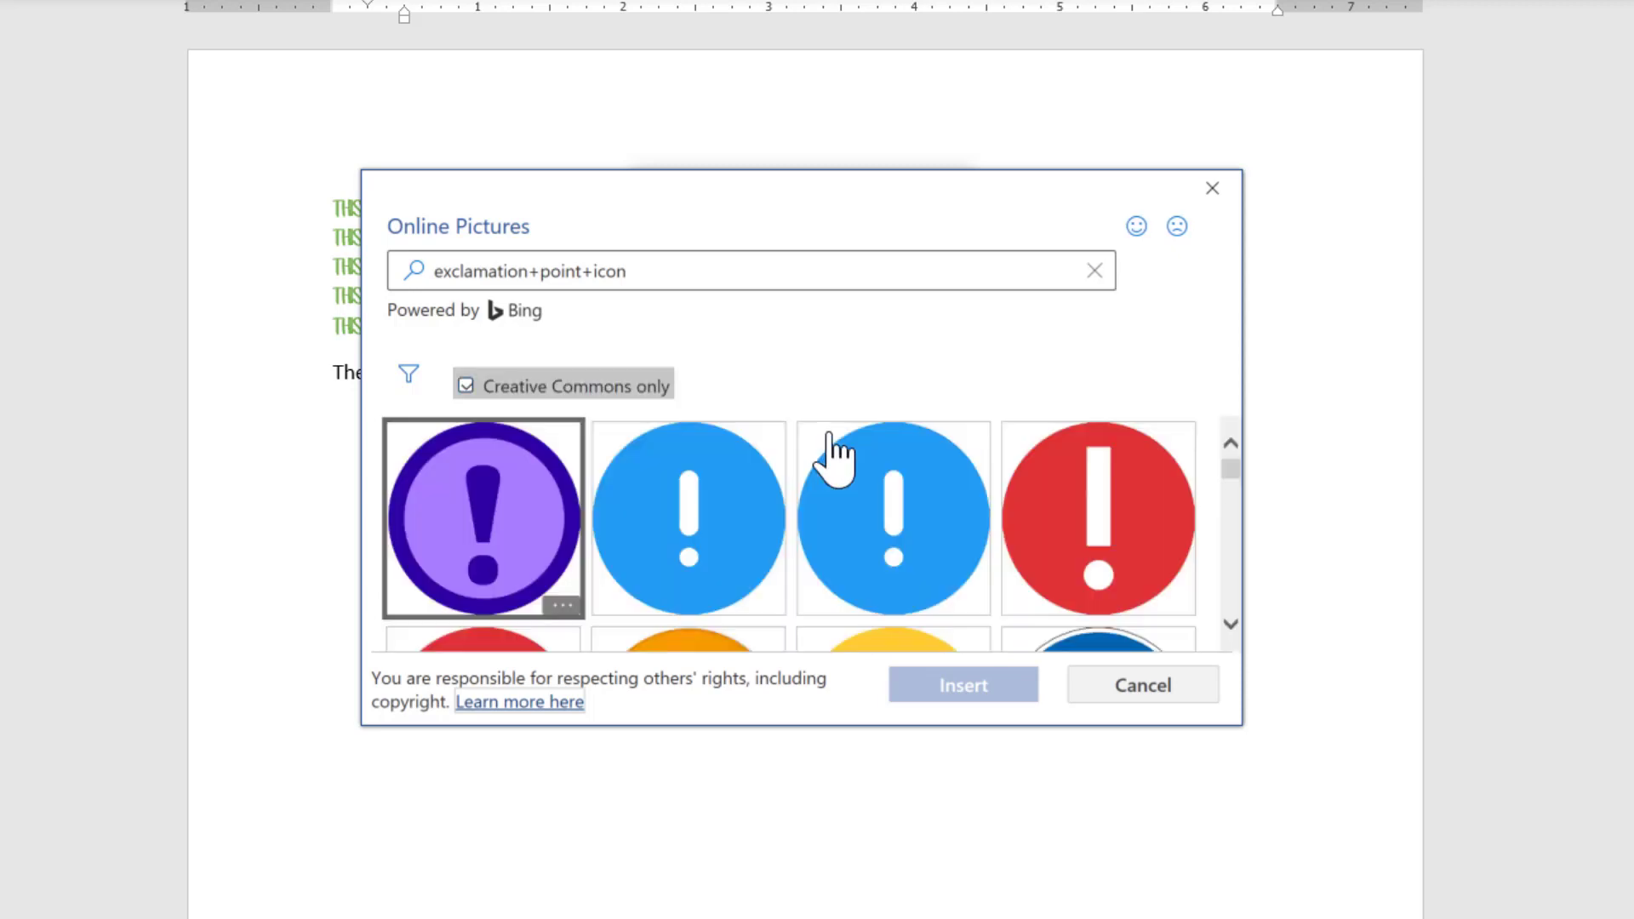
Insert the orange circle exclamation point image and apply it as the bullet for the three list items
{"action": "scroll", "coordinate": [885, 496], "scroll_direction": "down", "scroll_amount": 4}
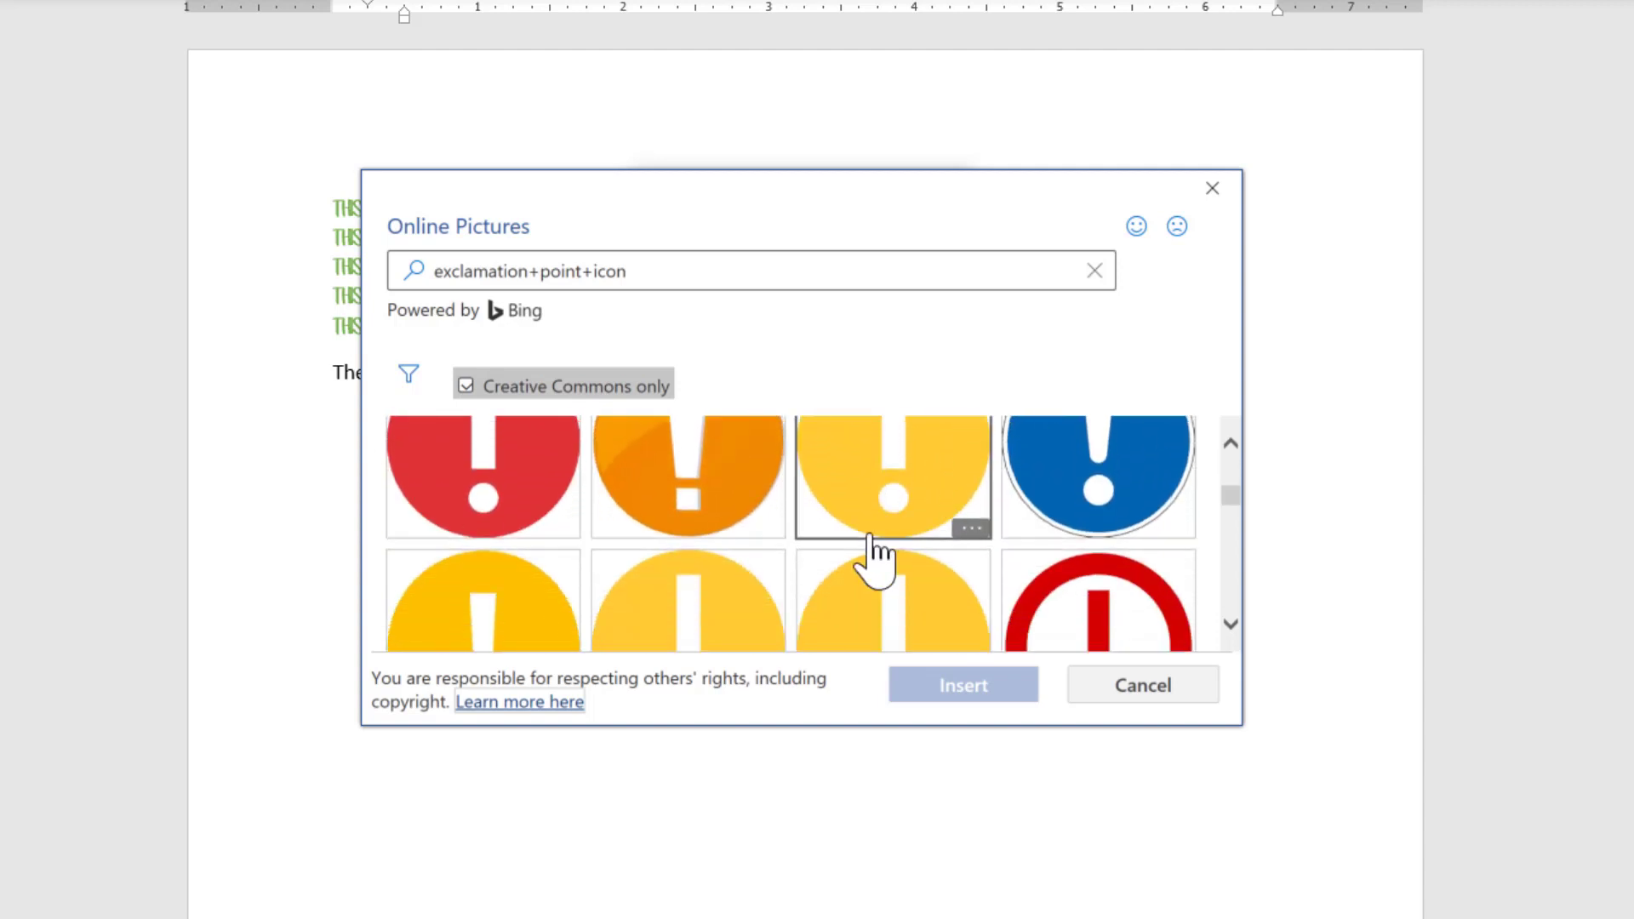
{"action": "scroll", "coordinate": [1089, 634], "scroll_direction": "up", "scroll_amount": 1}
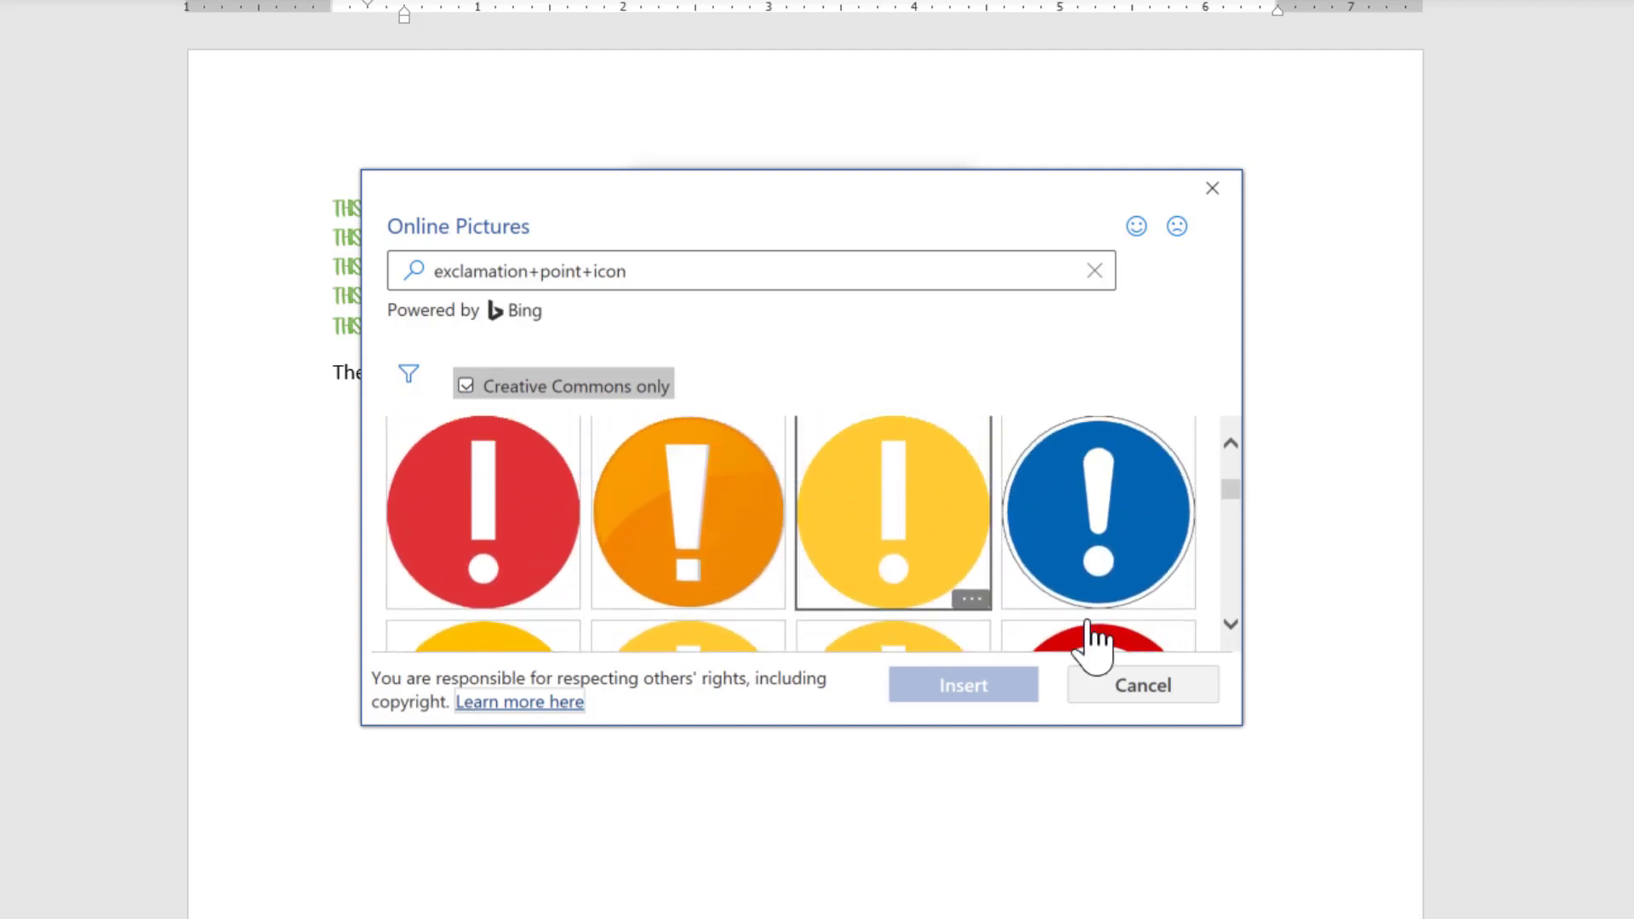
{"action": "left_click", "coordinate": [722, 559]}
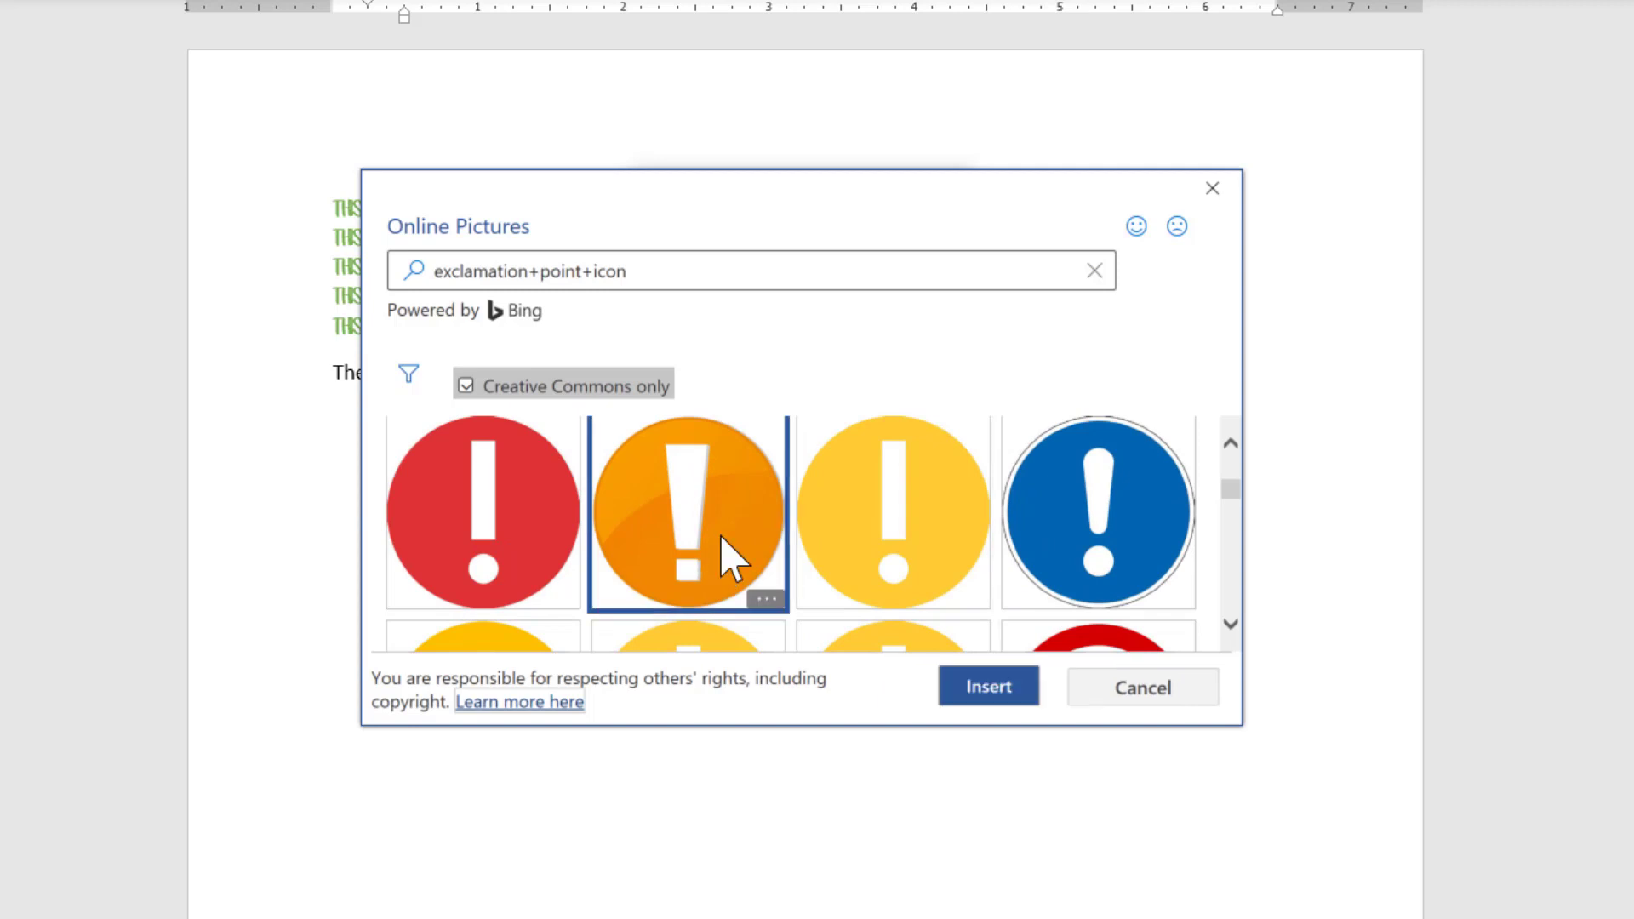
{"action": "left_click", "coordinate": [991, 688]}
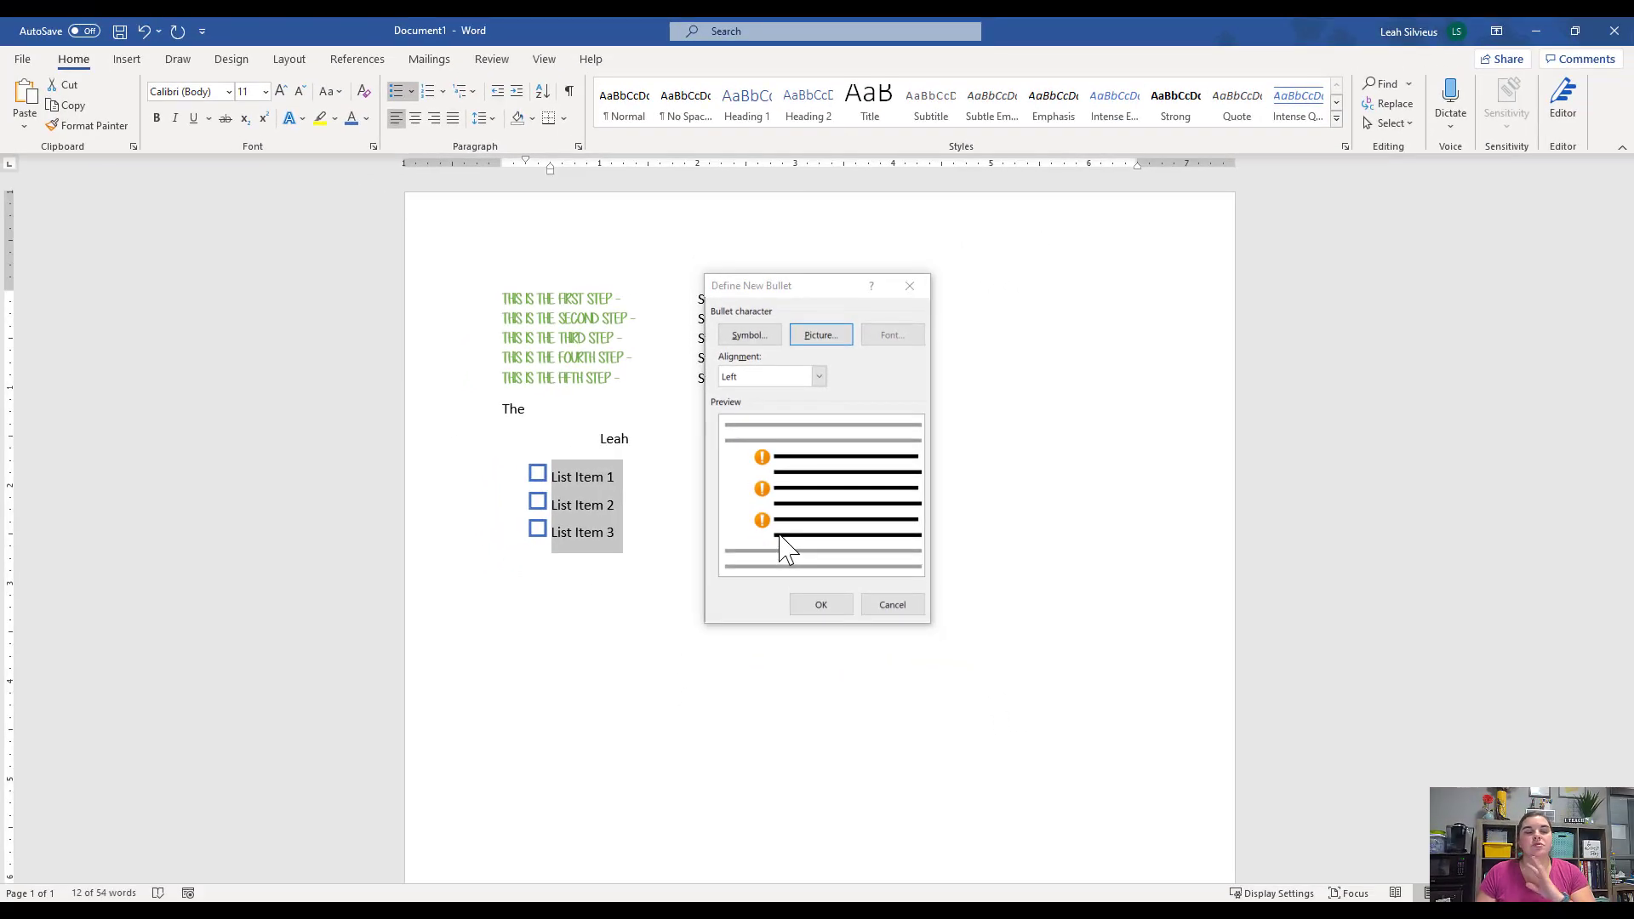
{"action": "left_click", "coordinate": [821, 605]}
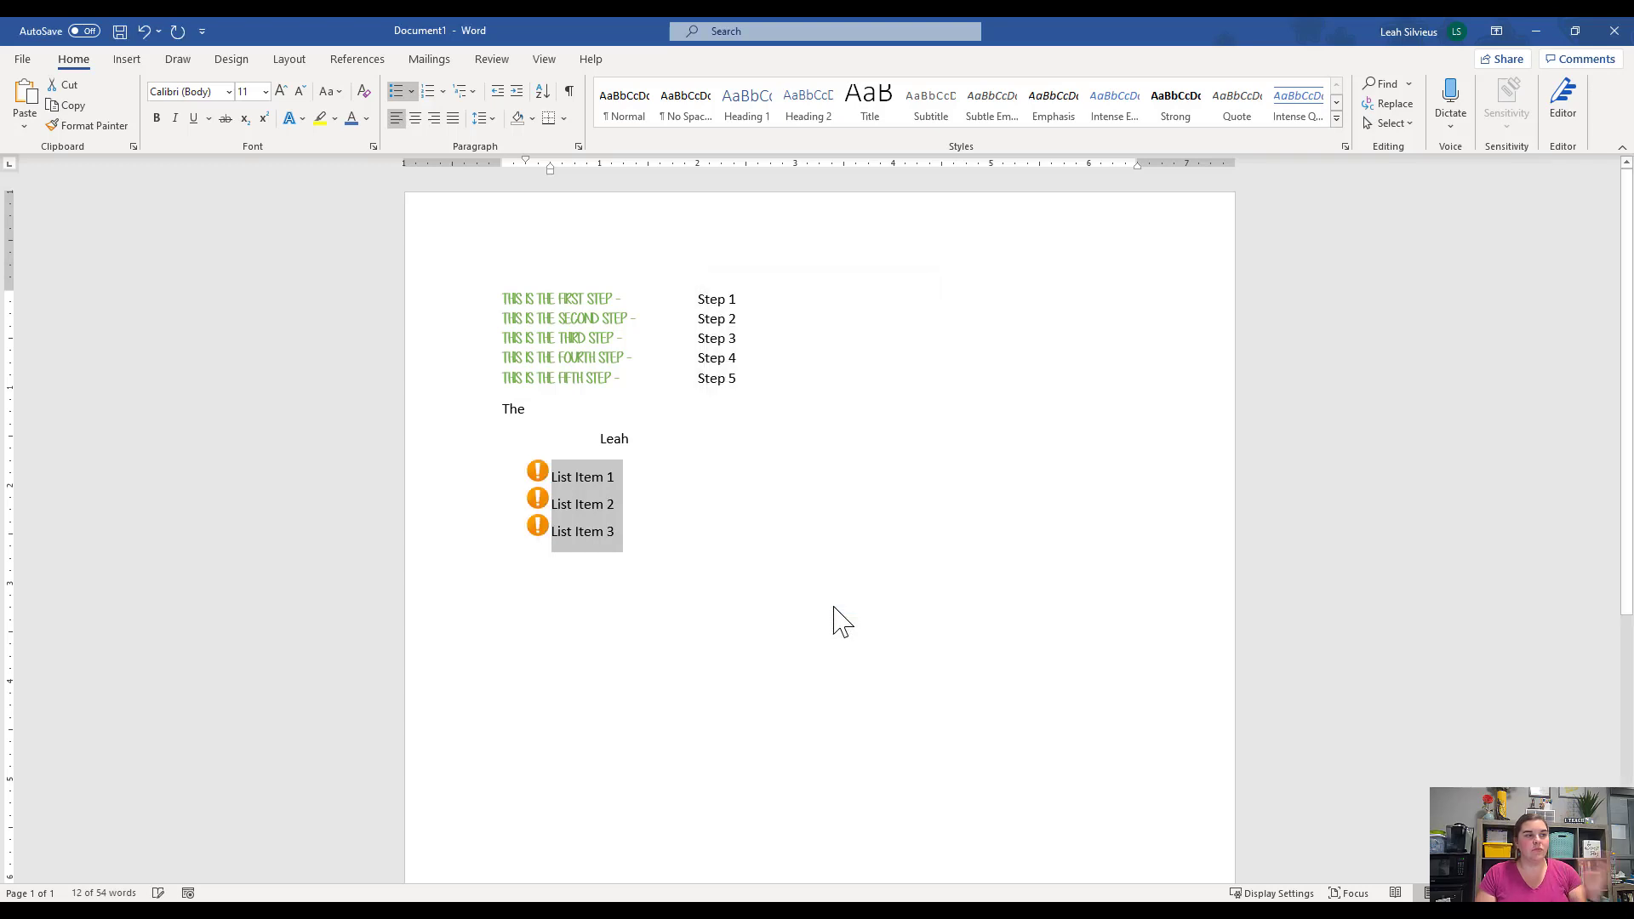
Add a fourth bulleted entry reading "List Item 4" below List Item 3
{"action": "left_click", "coordinate": [671, 552]}
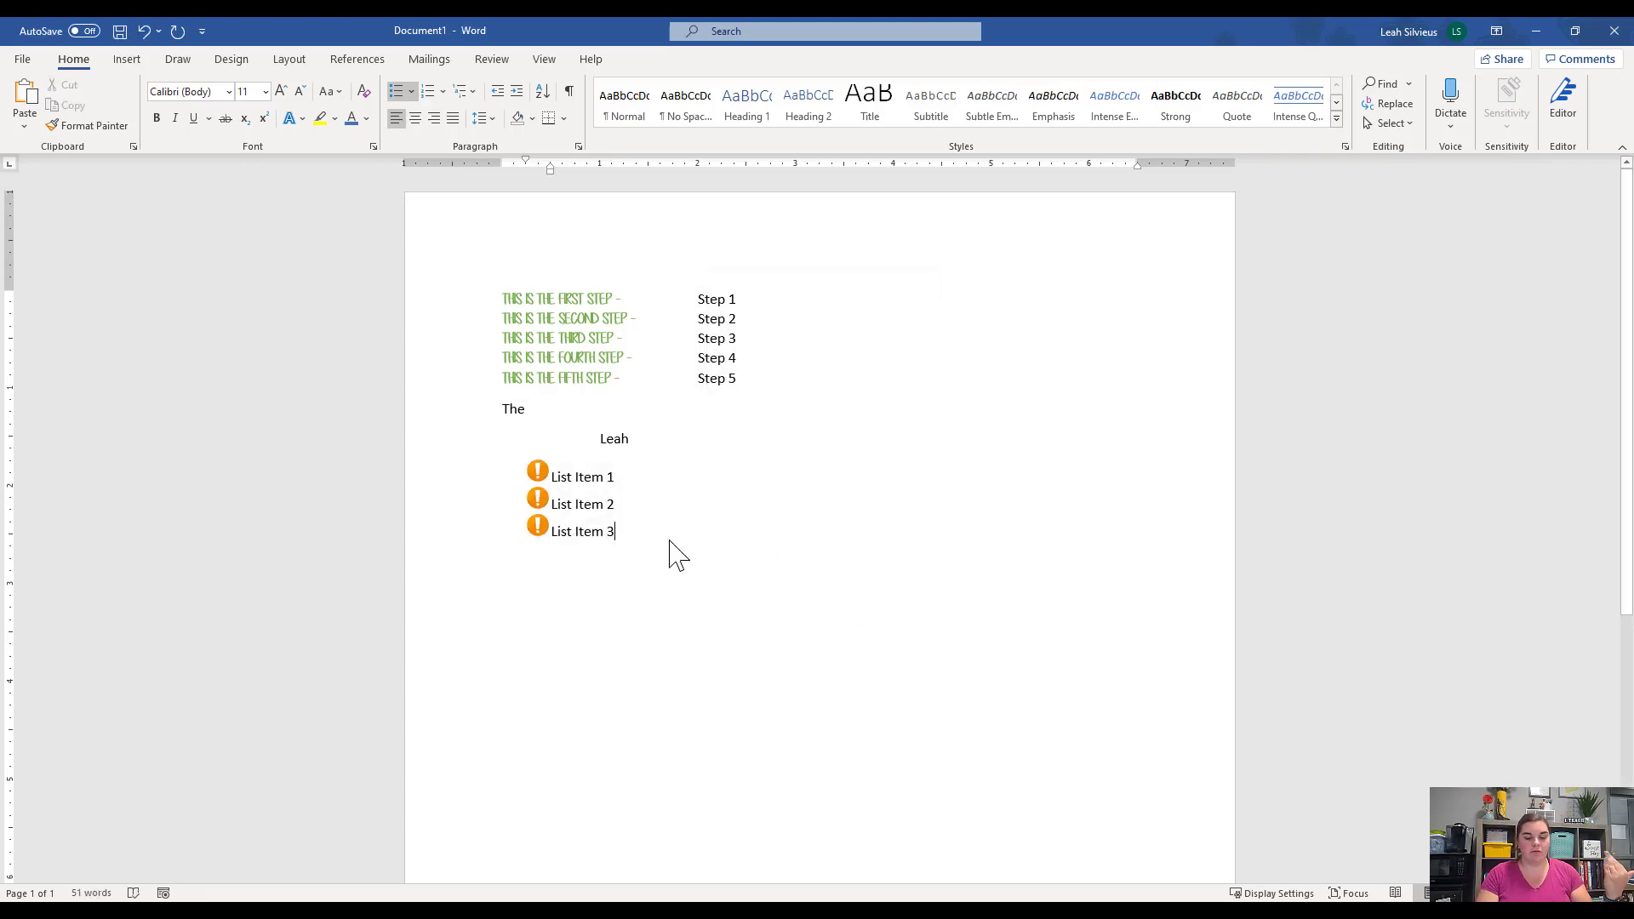
{"action": "key", "text": "Return"}
{"action": "type", "text": "List Item 4"}
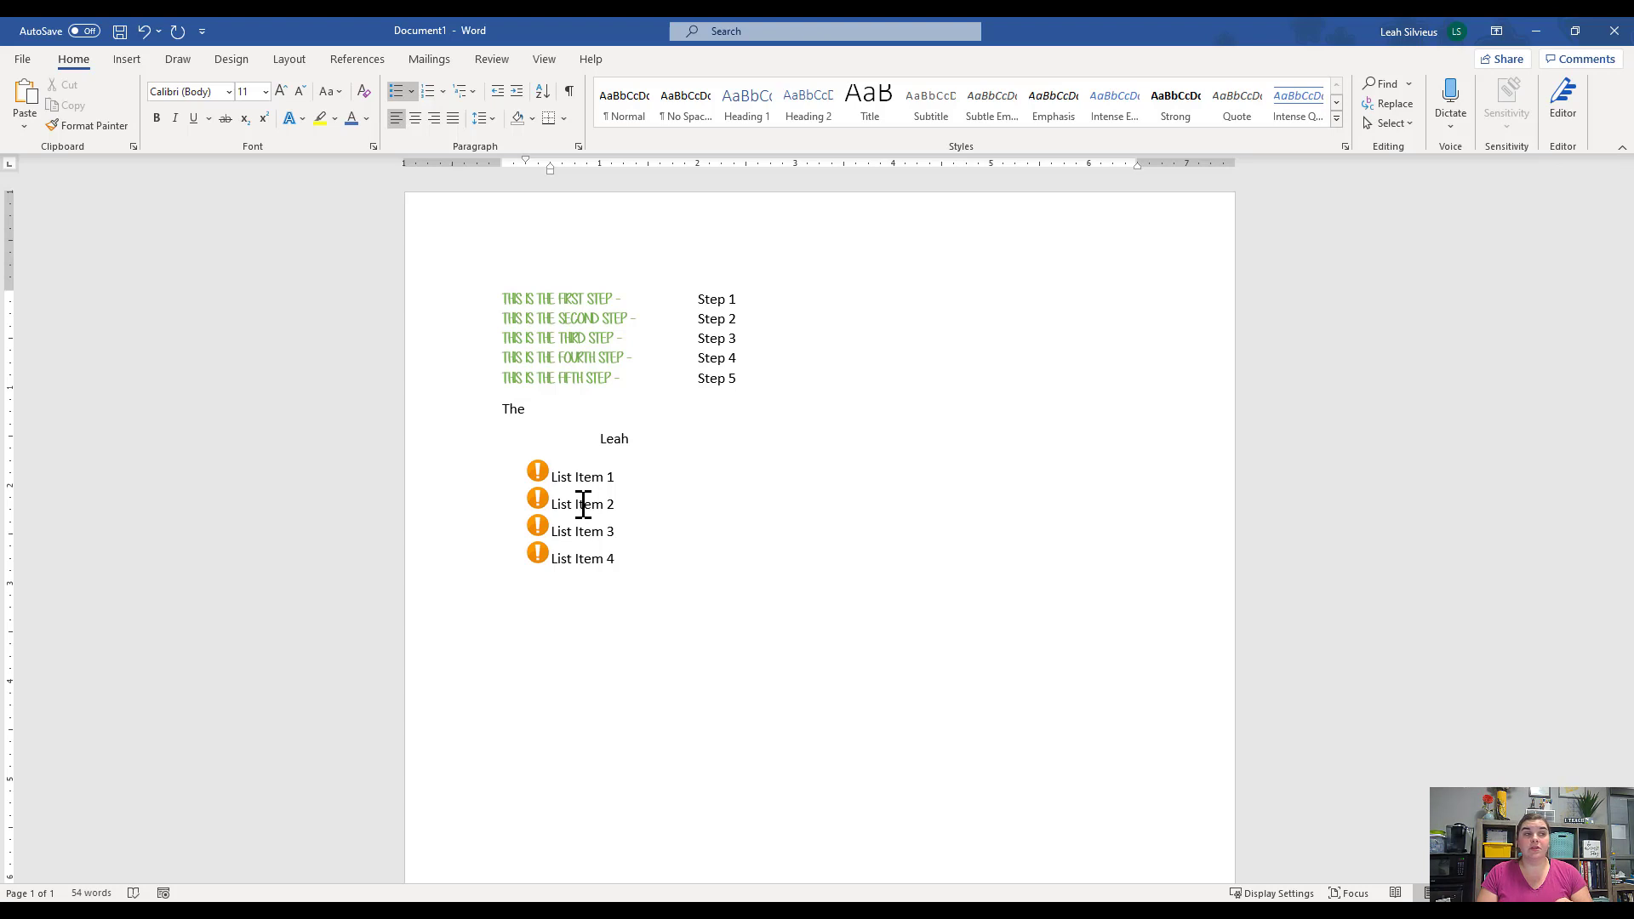
Select only the list's bullet icons and enlarge them to size 36
{"action": "left_click", "coordinate": [536, 530]}
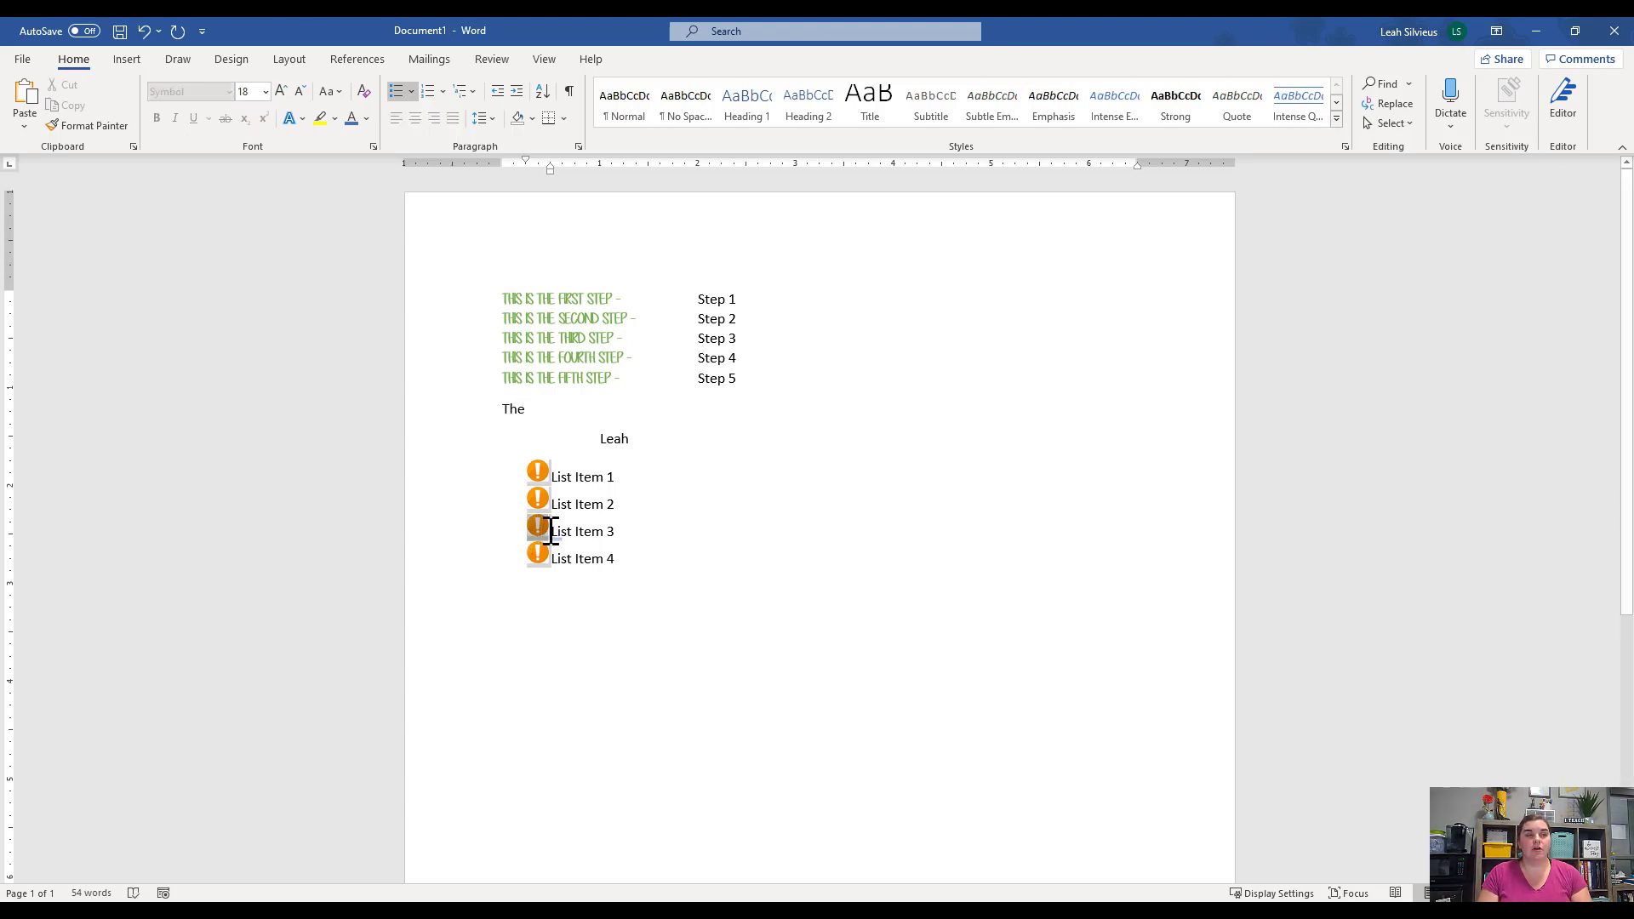
{"action": "left_click", "coordinate": [411, 91]}
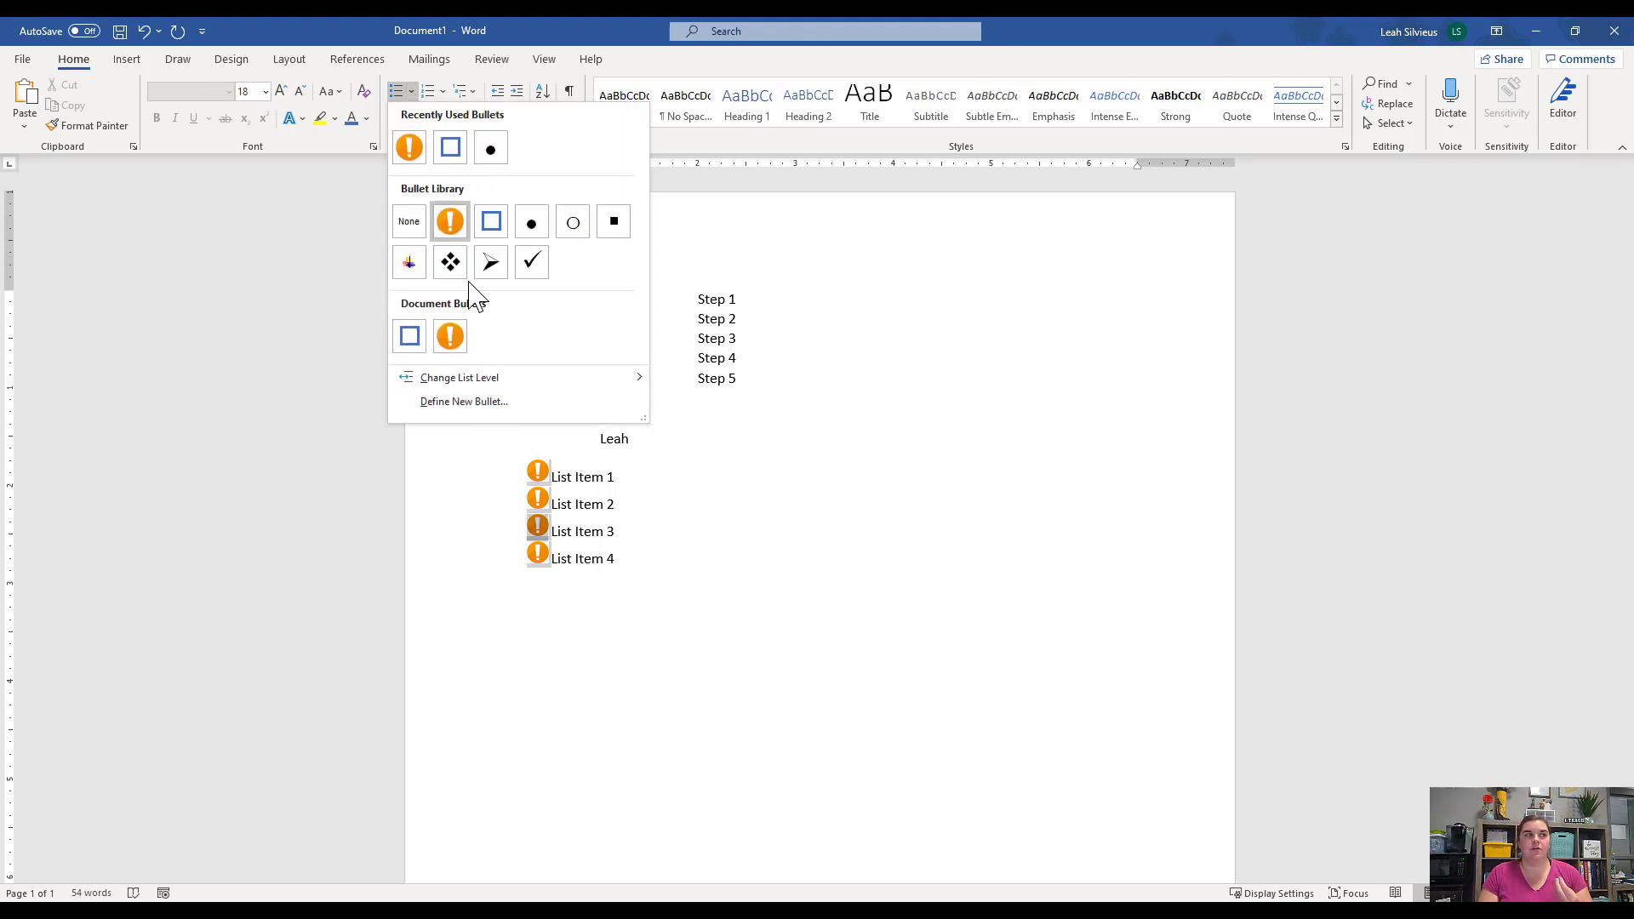
{"action": "left_click", "coordinate": [411, 92]}
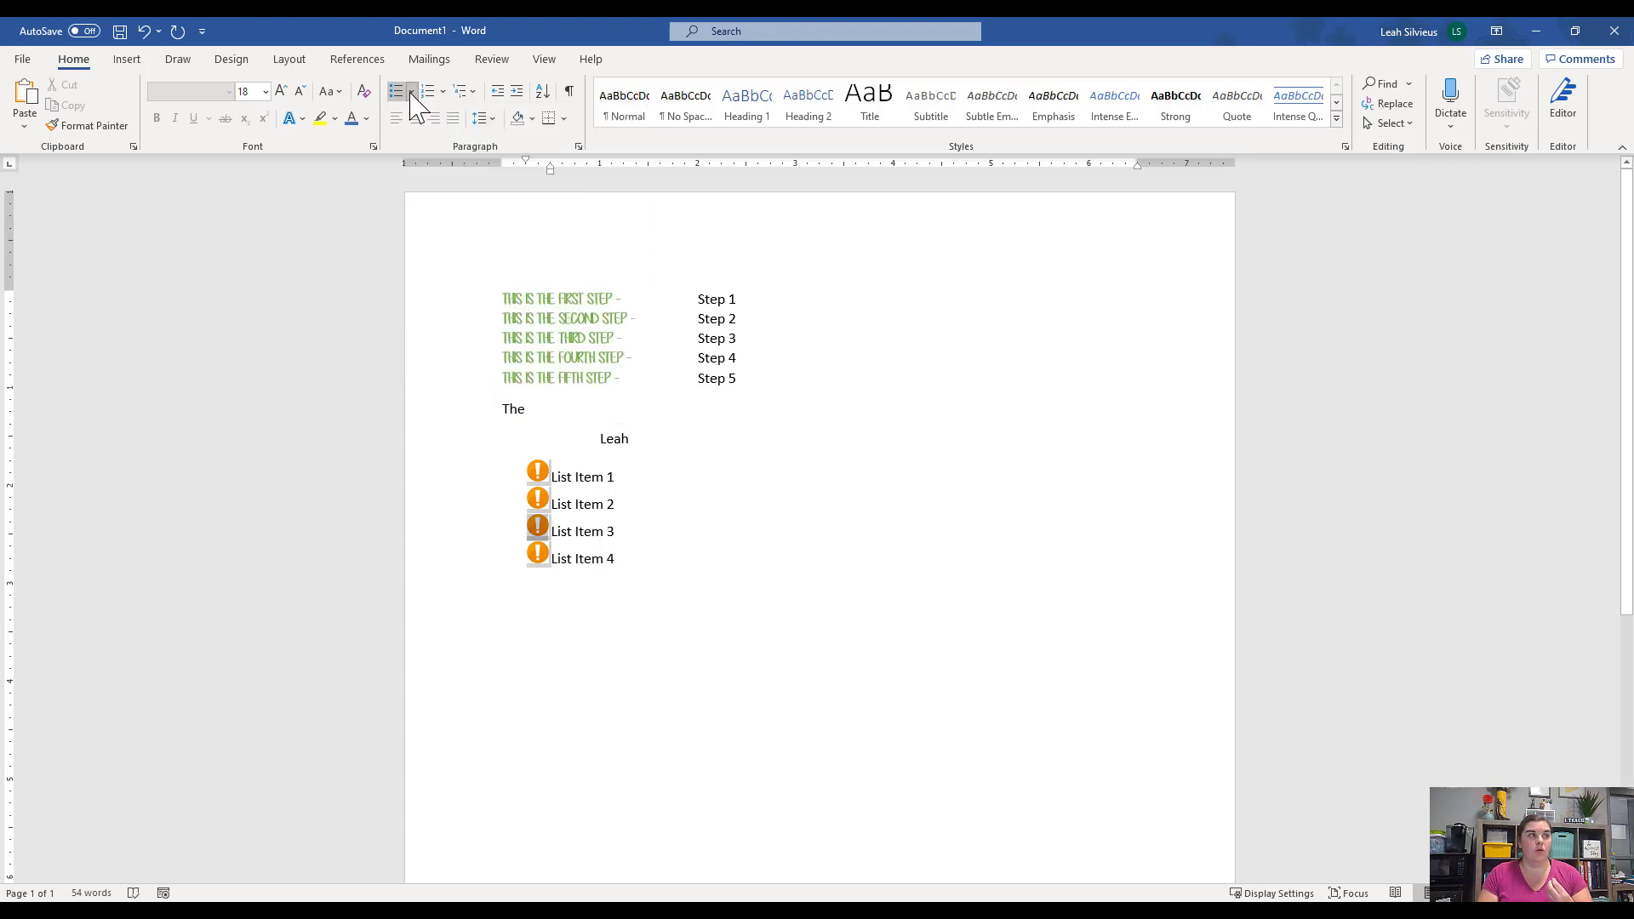
{"action": "left_click", "coordinate": [281, 91]}
{"action": "left_click", "coordinate": [280, 92]}
{"action": "left_click", "coordinate": [281, 91]}
{"action": "left_click", "coordinate": [281, 91]}
{"action": "left_click", "coordinate": [281, 91]}
{"action": "left_click", "coordinate": [280, 91]}
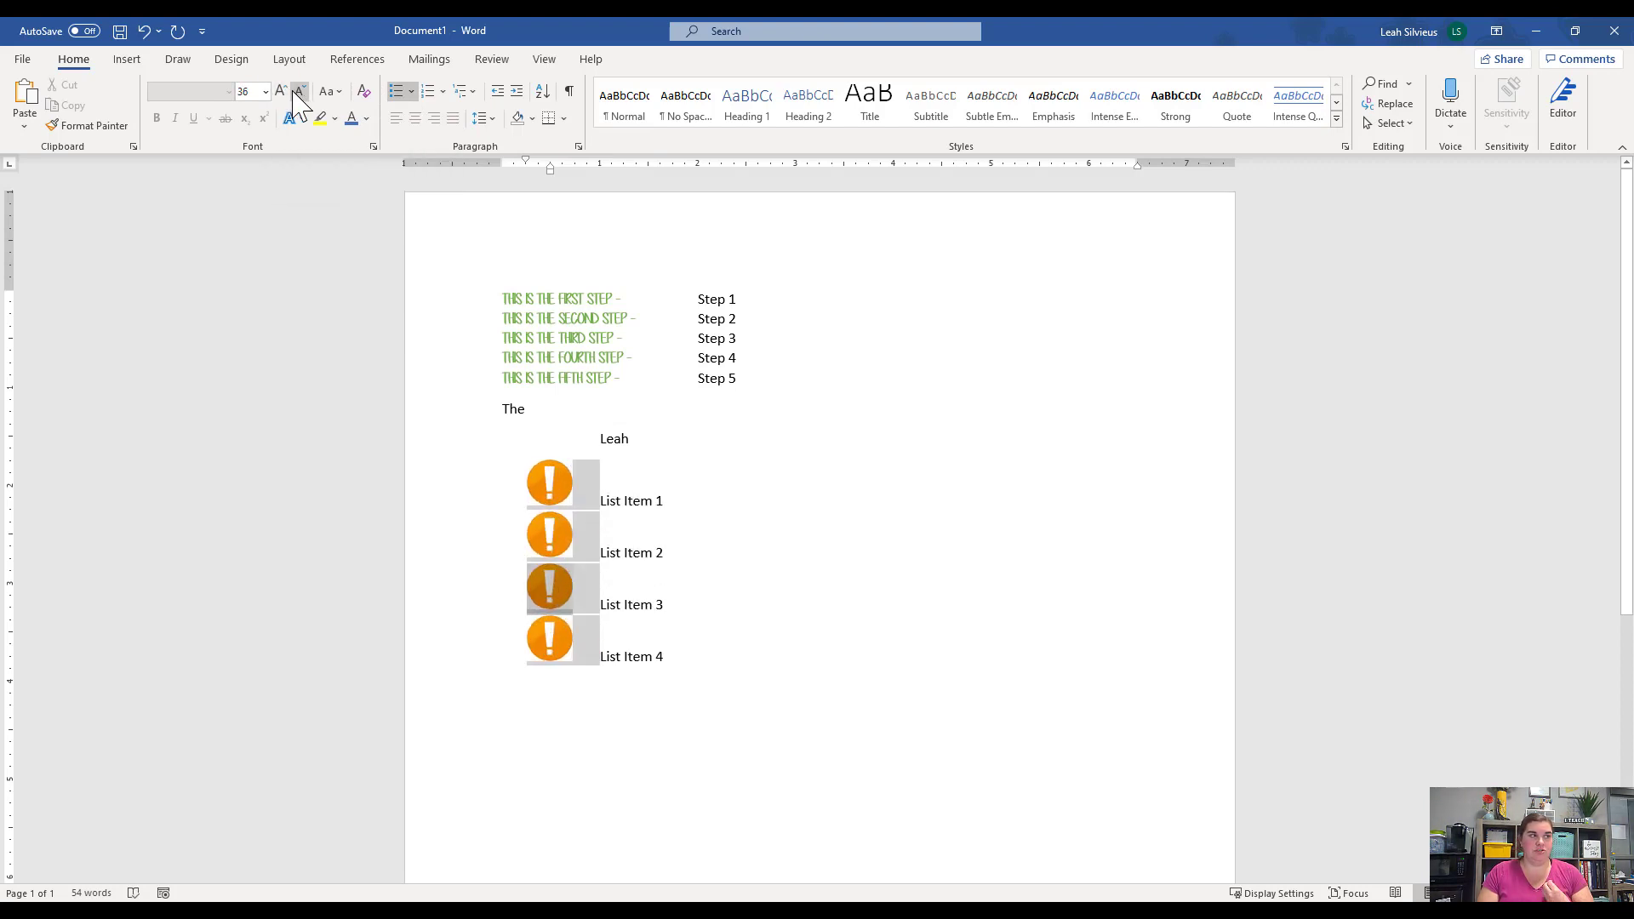
Shrink the selected bullet icons until they are about as tall as the list text
{"action": "left_click", "coordinate": [299, 92]}
{"action": "left_click", "coordinate": [300, 92]}
{"action": "left_click", "coordinate": [300, 92]}
{"action": "left_click", "coordinate": [299, 91]}
{"action": "left_click", "coordinate": [299, 92]}
{"action": "left_click", "coordinate": [300, 92]}
{"action": "left_click", "coordinate": [299, 92]}
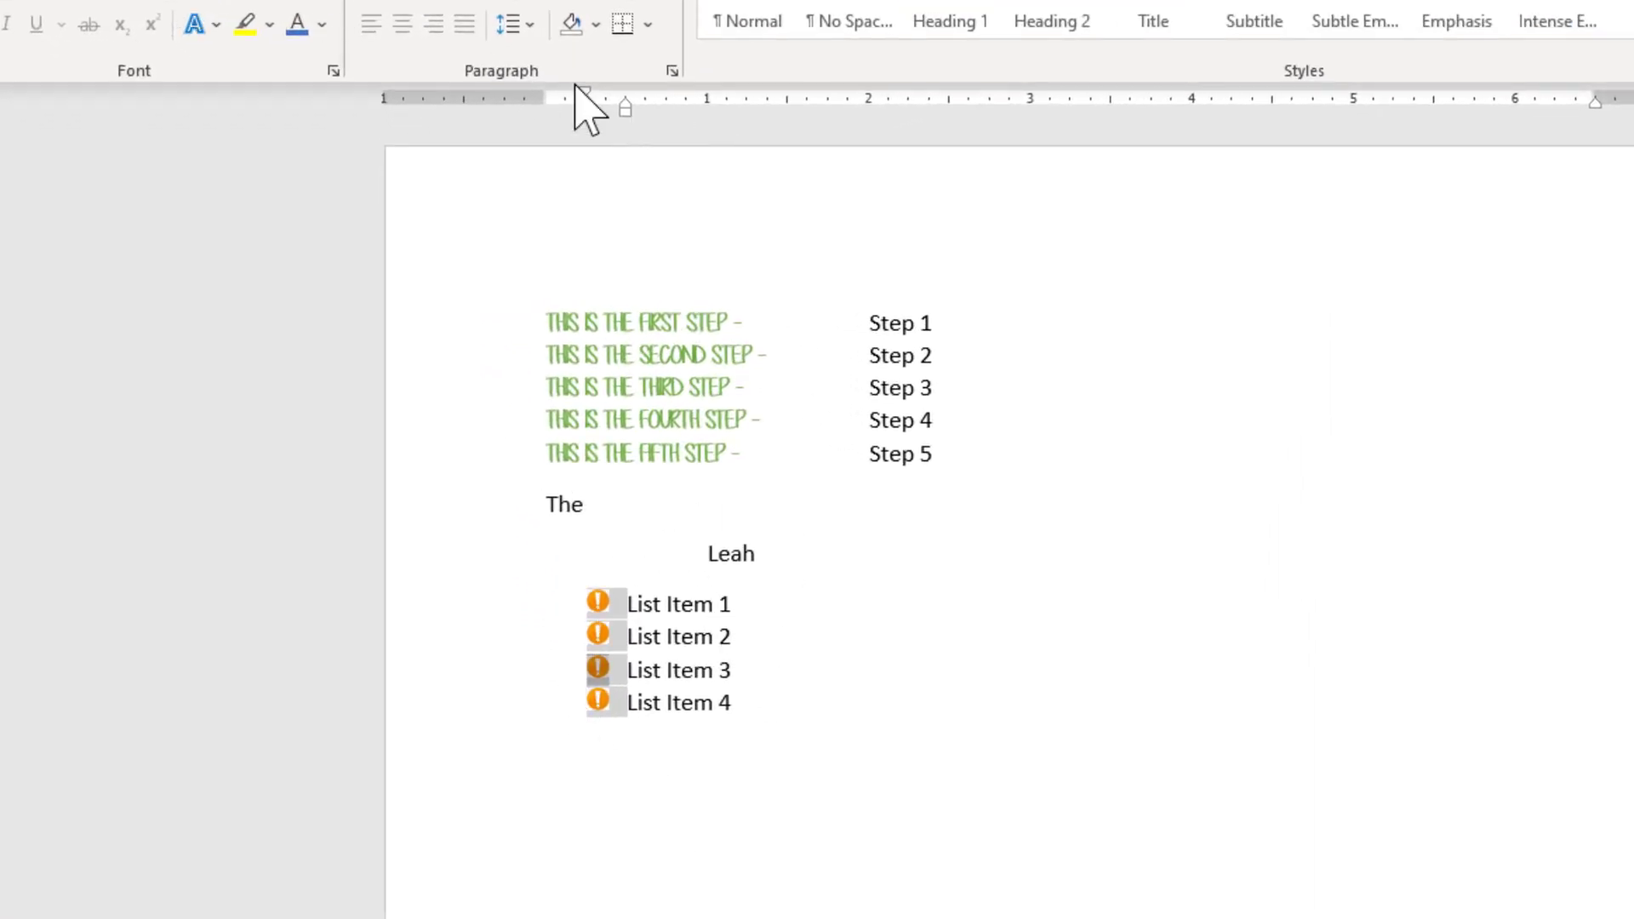
Try moving the left indent of List Item 3 to about 1 inch on the ruler, and undo the move
{"action": "key", "text": "ctrl"}
{"action": "key", "text": "ctrl"}
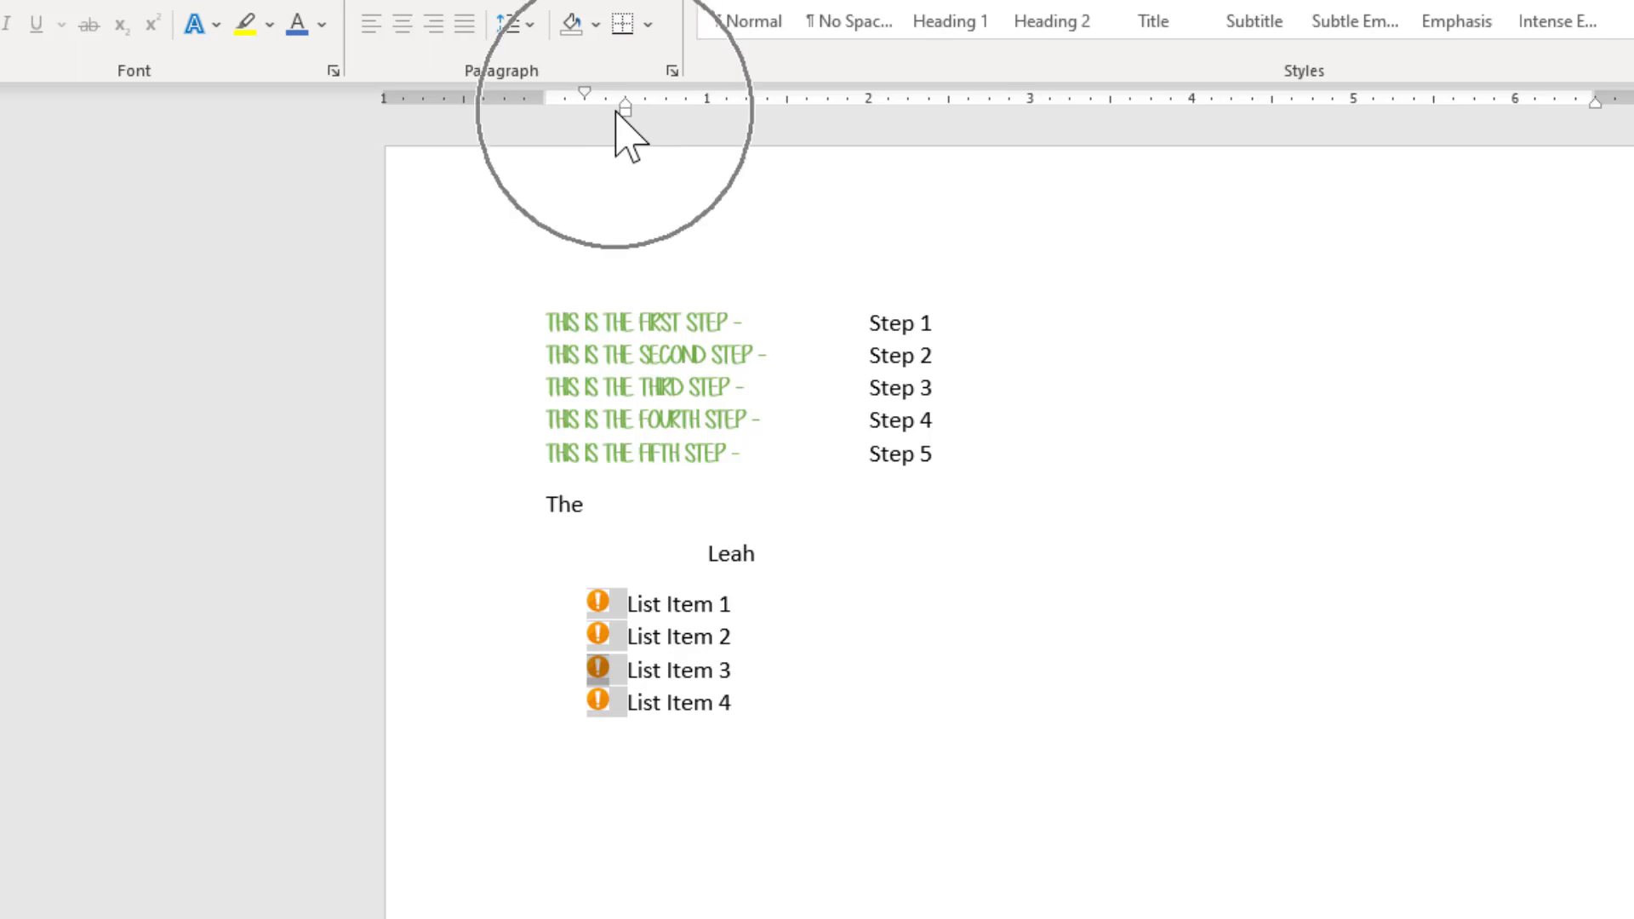
{"action": "left_click_drag", "start_coordinate": [622, 100], "coordinate": [717, 100]}
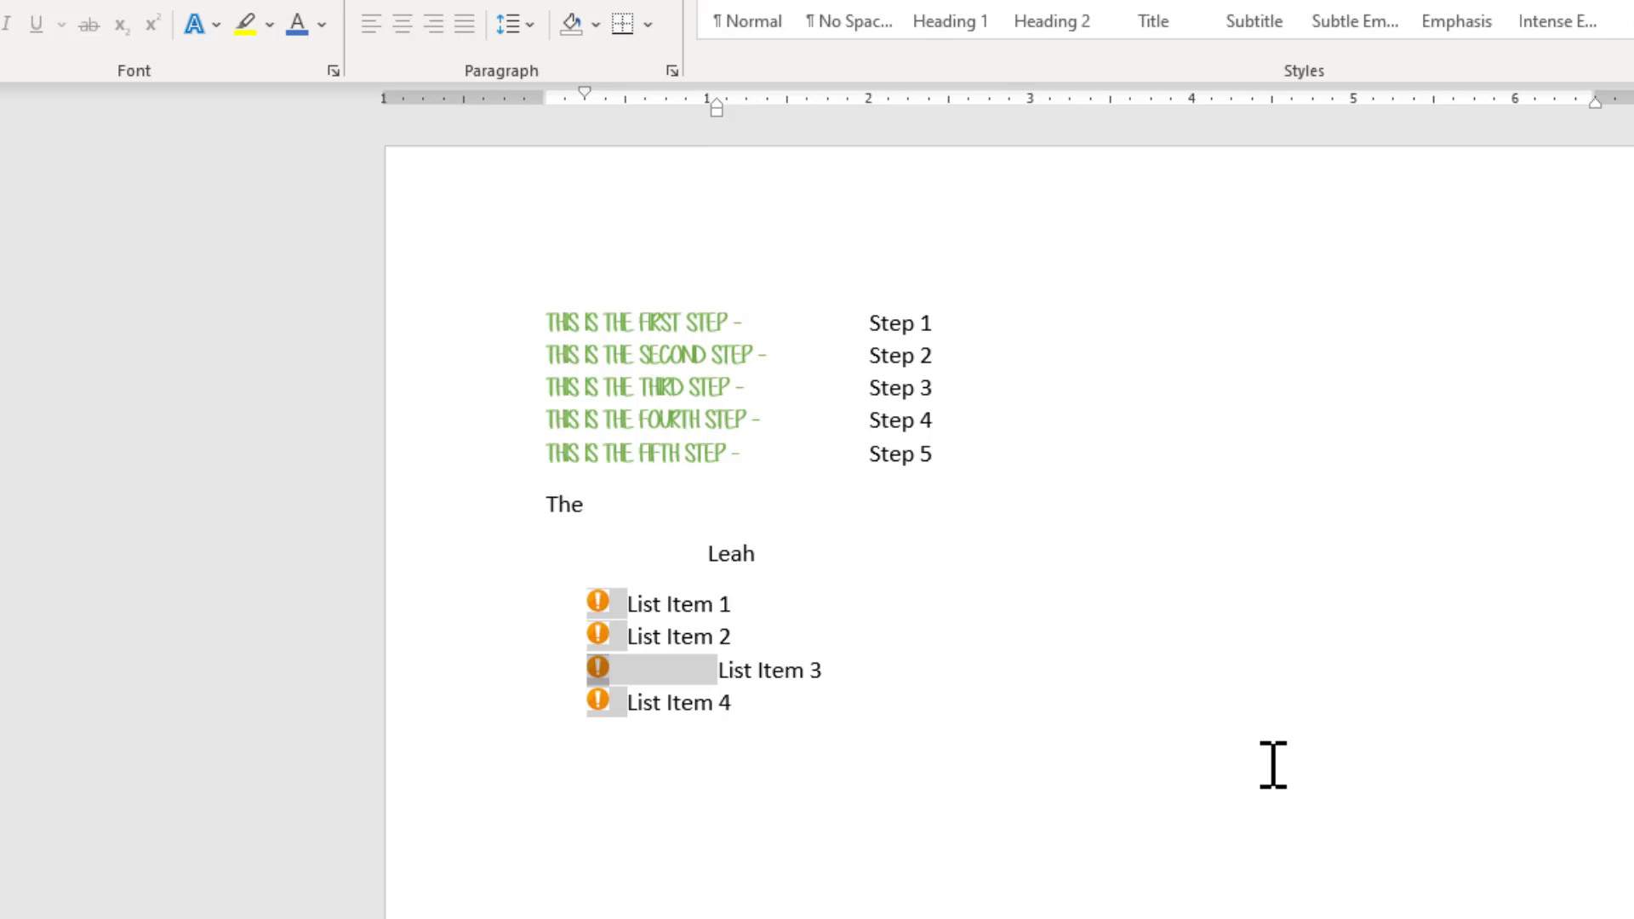
{"action": "key", "text": "ctrl+z"}
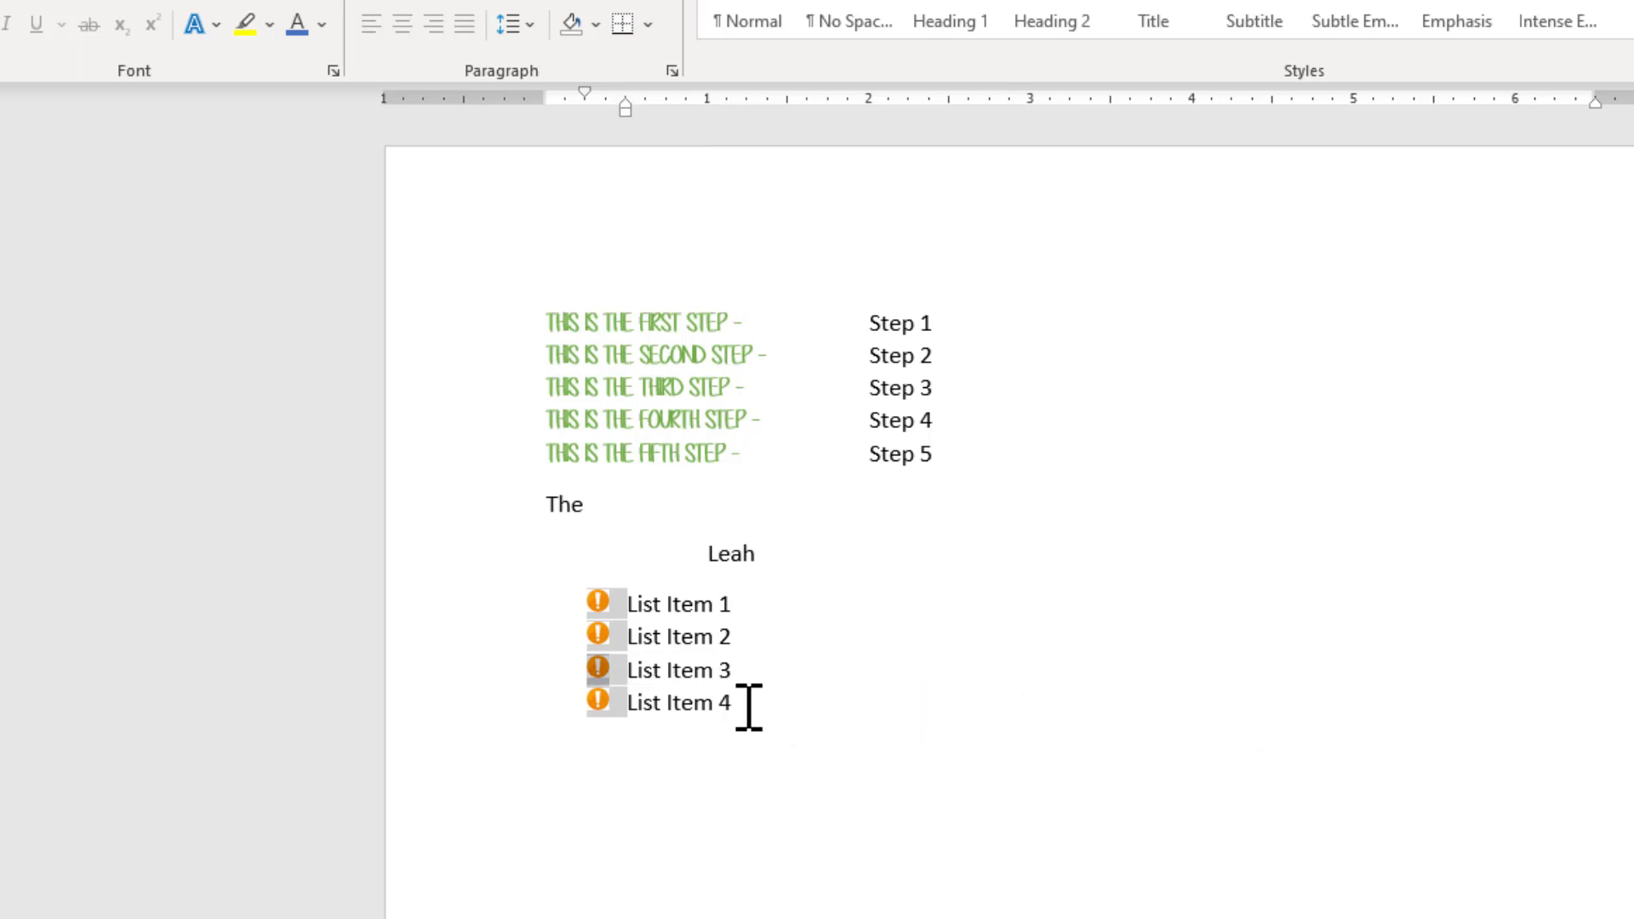
Select all four list items and move their left indent to about 0.7 inch, widening the gap after the bullets
{"action": "left_click_drag", "start_coordinate": [749, 707], "coordinate": [623, 608]}
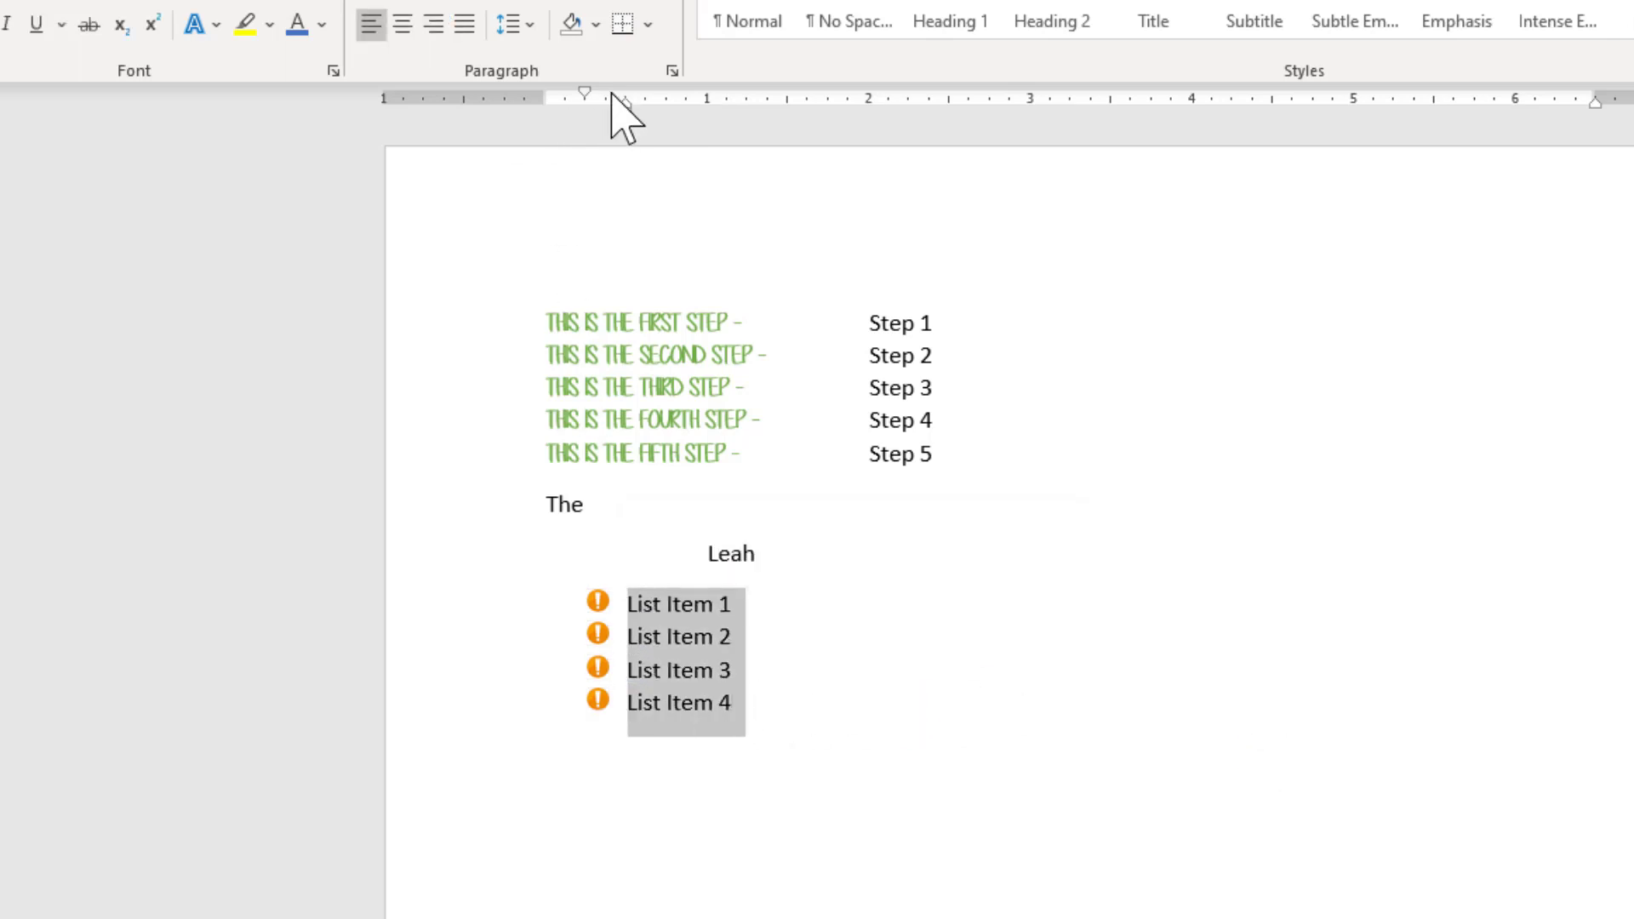
{"action": "mouse_move", "coordinate": [627, 102]}
{"action": "left_mouse_down"}
{"action": "mouse_move", "coordinate": [663, 102]}
{"action": "mouse_move", "coordinate": [639, 107]}
{"action": "left_mouse_up"}
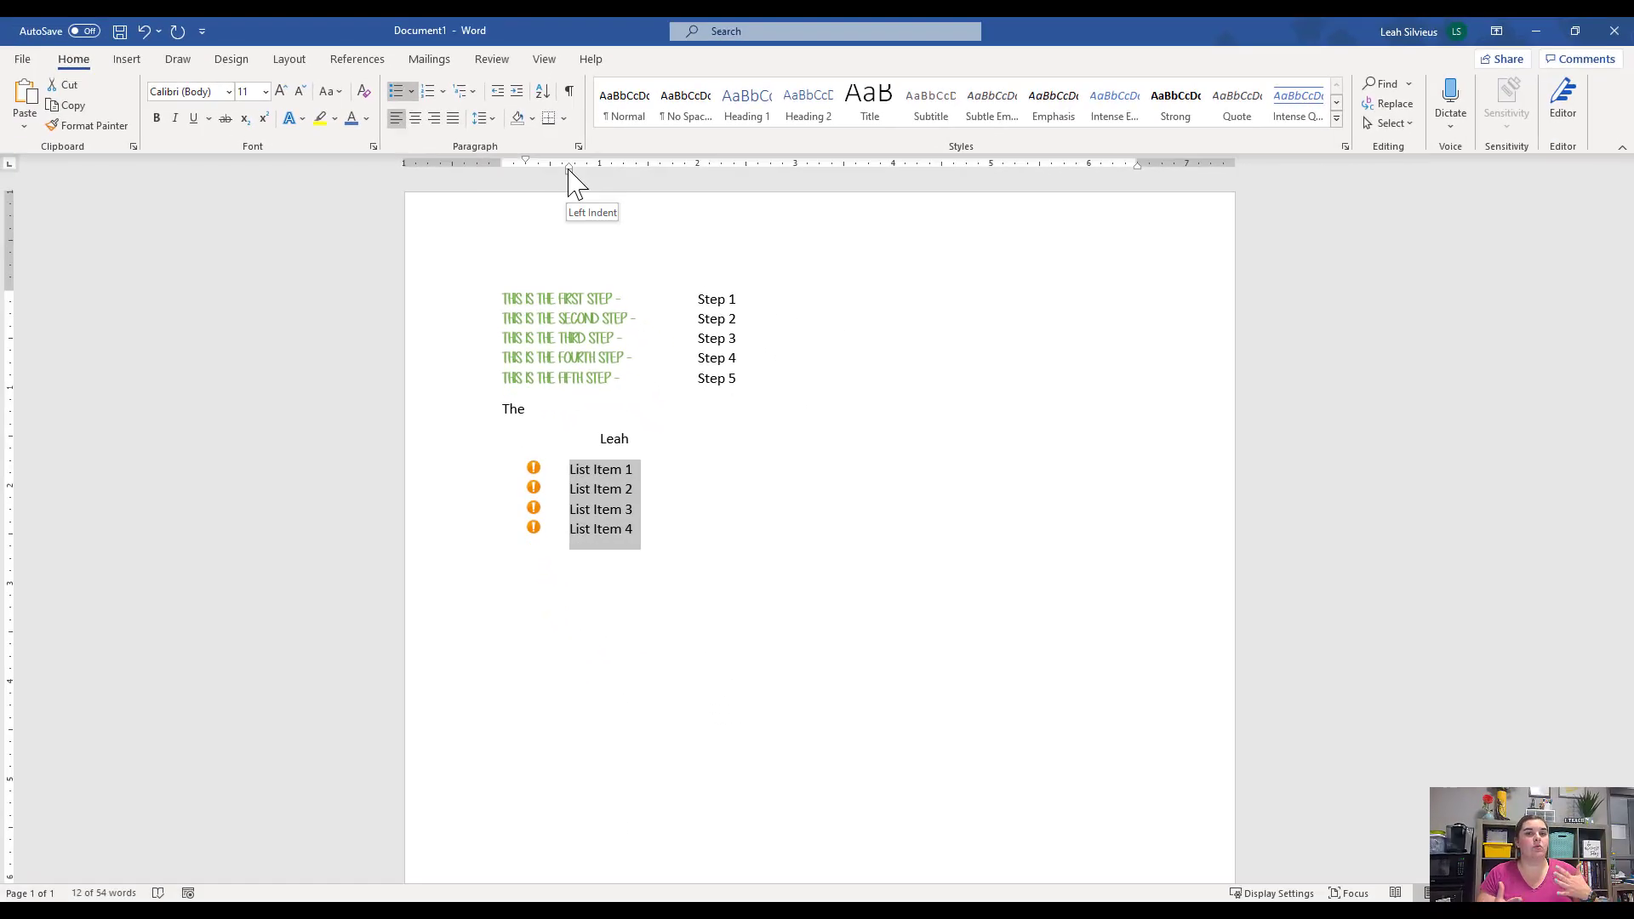